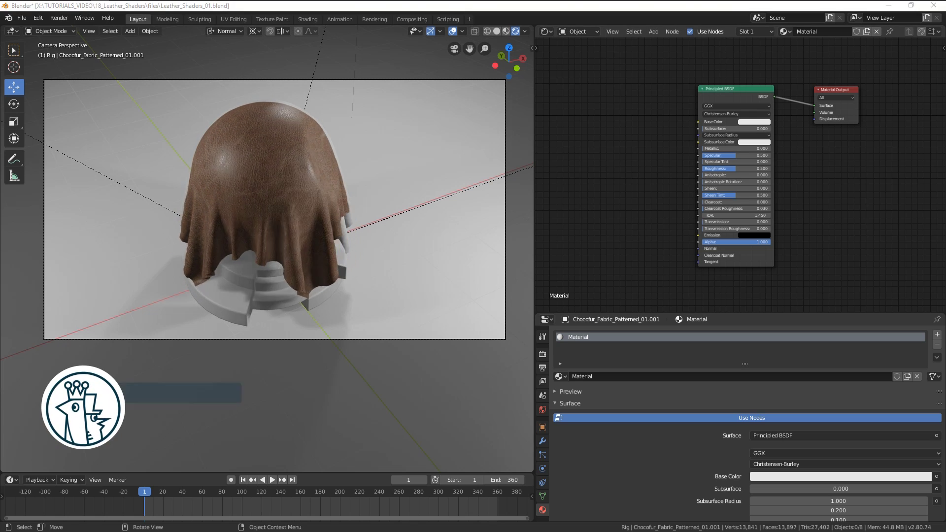
- Add the Chocofur_Leather_Shader.jpg image texture beside the Principled BSDF node and connect its Color output to Base Color
{"action": "left_click_drag", "start_coordinate": [539, 193], "coordinate": [608, 135]}
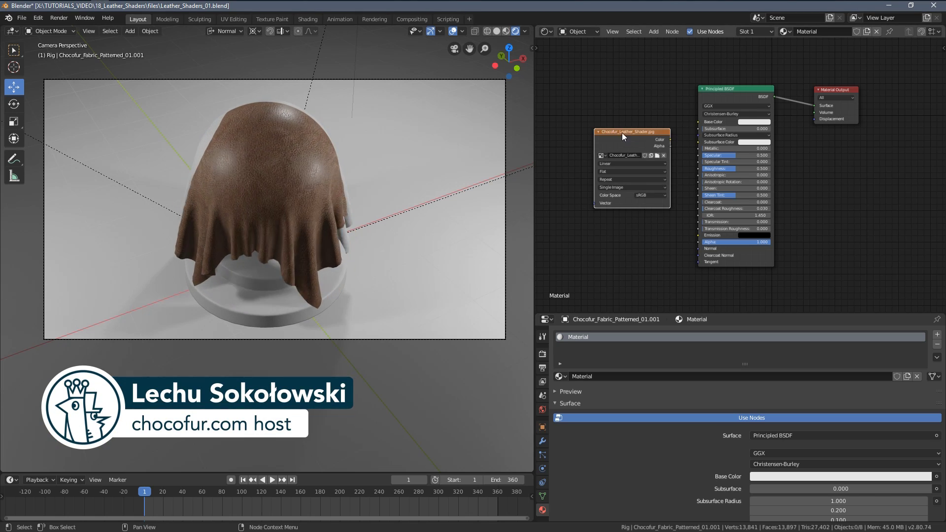
{"action": "left_click", "coordinate": [615, 127]}
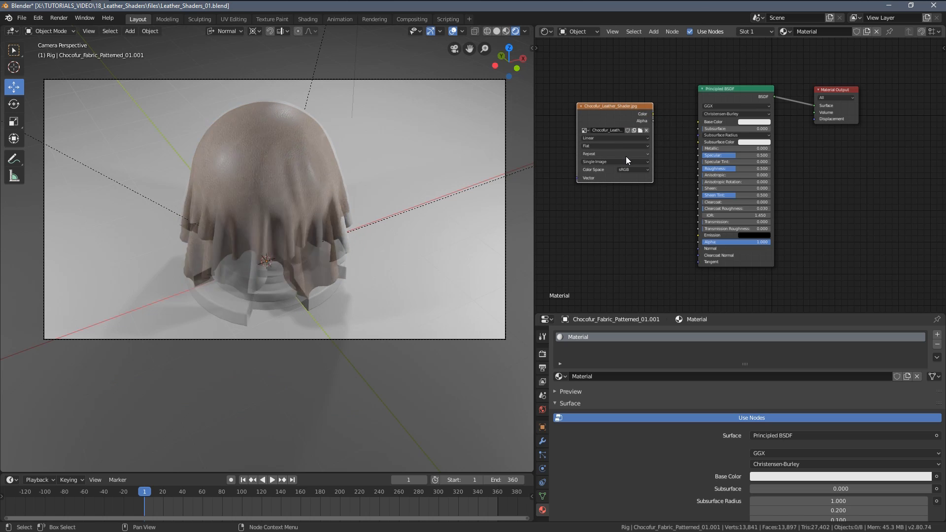
{"action": "scroll", "coordinate": [627, 154], "scroll_direction": "up", "scroll_amount": 1}
{"action": "middle_click_drag", "start_coordinate": [655, 148], "coordinate": [712, 178]}
{"action": "scroll", "coordinate": [711, 177], "scroll_direction": "up", "scroll_amount": 3}
{"action": "left_click_drag", "start_coordinate": [644, 101], "coordinate": [640, 102]}
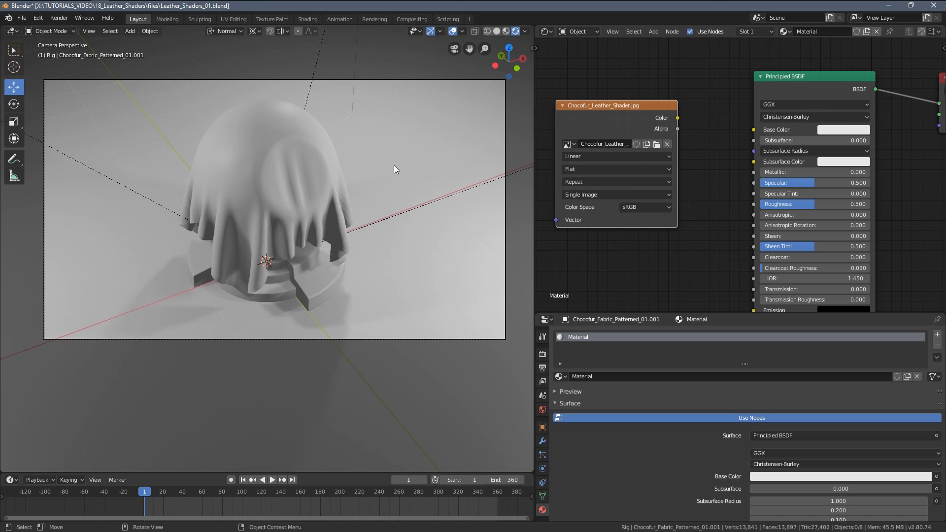
{"action": "scroll", "coordinate": [703, 169], "scroll_direction": "up", "scroll_amount": 1}
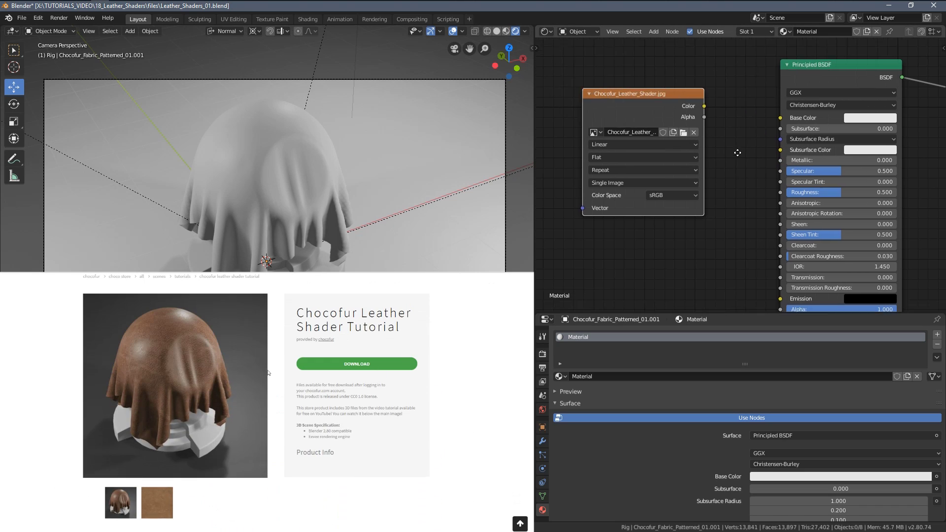
{"action": "left_click_drag", "start_coordinate": [708, 94], "coordinate": [797, 105]}
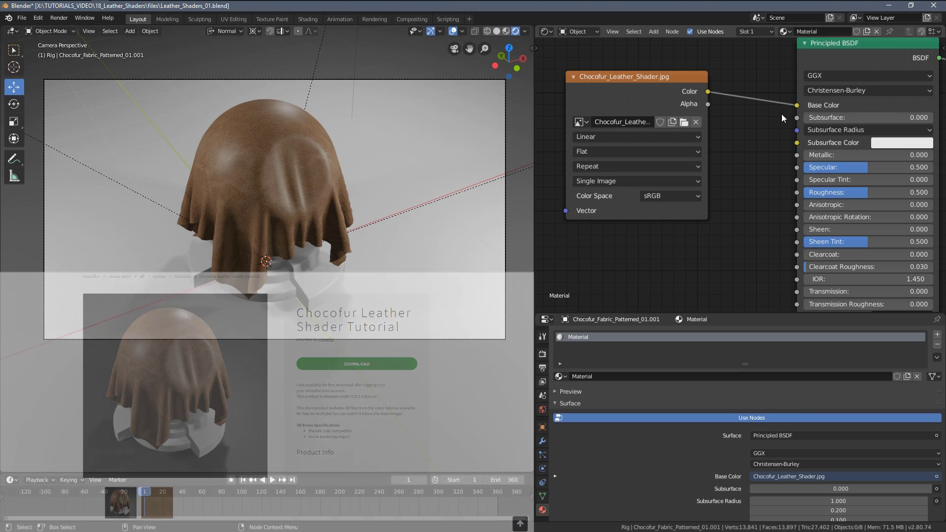
- Examine the leather texture on the draped cloth up close from several angles
{"action": "scroll", "coordinate": [279, 180], "scroll_direction": "up", "scroll_amount": 5}
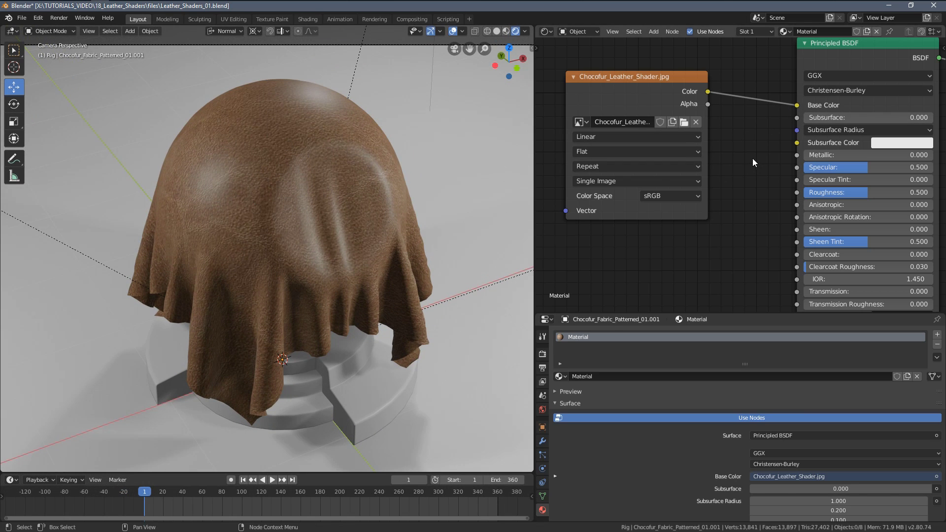
{"action": "scroll", "coordinate": [752, 158], "scroll_direction": "down", "scroll_amount": 2}
{"action": "scroll", "coordinate": [859, 162], "scroll_direction": "down", "scroll_amount": 2}
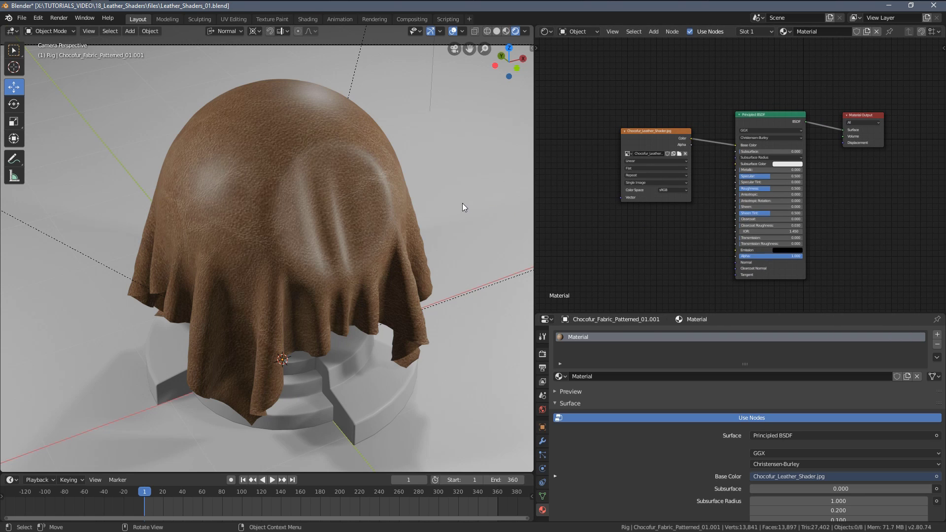
{"action": "middle_click_drag", "start_coordinate": [412, 176], "coordinate": [293, 262]}
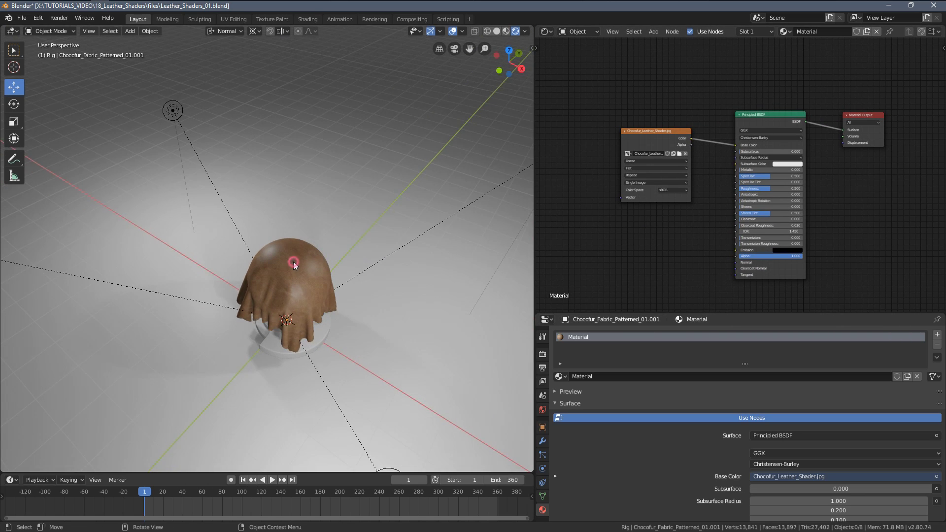
{"action": "left_click", "coordinate": [294, 262]}
{"action": "key", "text": "KP_Decimal"}
{"action": "scroll", "coordinate": [352, 166], "scroll_direction": "up", "scroll_amount": 2}
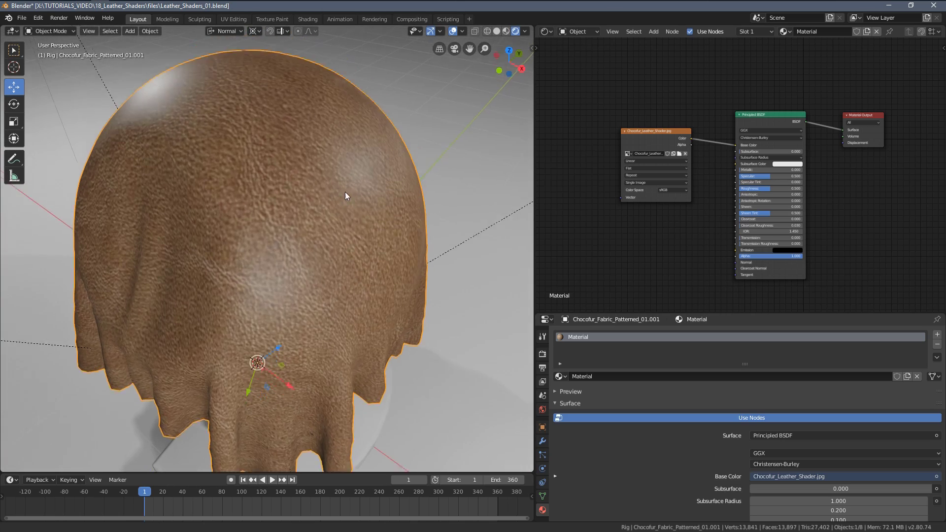
{"action": "middle_click_drag", "start_coordinate": [344, 191], "coordinate": [378, 197]}
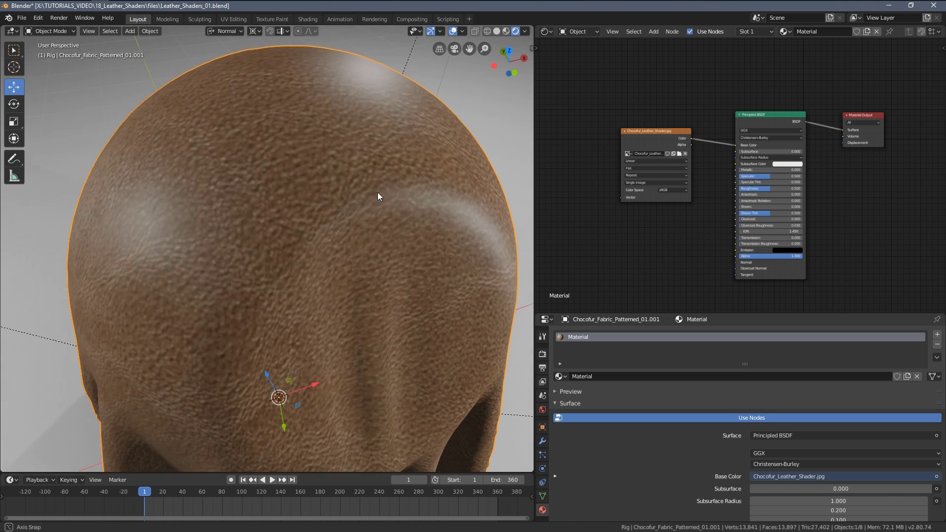
{"action": "middle_click_drag", "start_coordinate": [199, 242], "coordinate": [286, 202]}
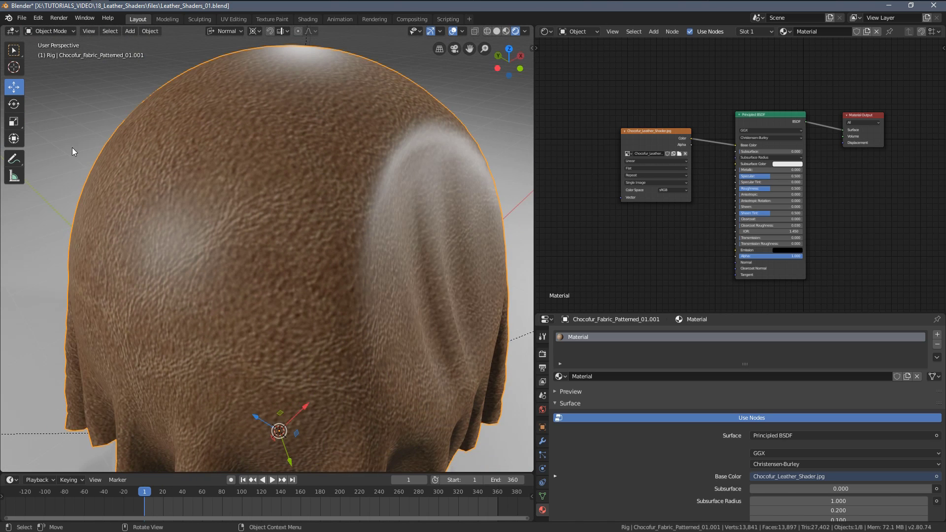
- Move the leather image texture node farther away from the Principled BSDF node to make room between them
{"action": "middle_click_drag", "start_coordinate": [651, 185], "coordinate": [741, 202]}
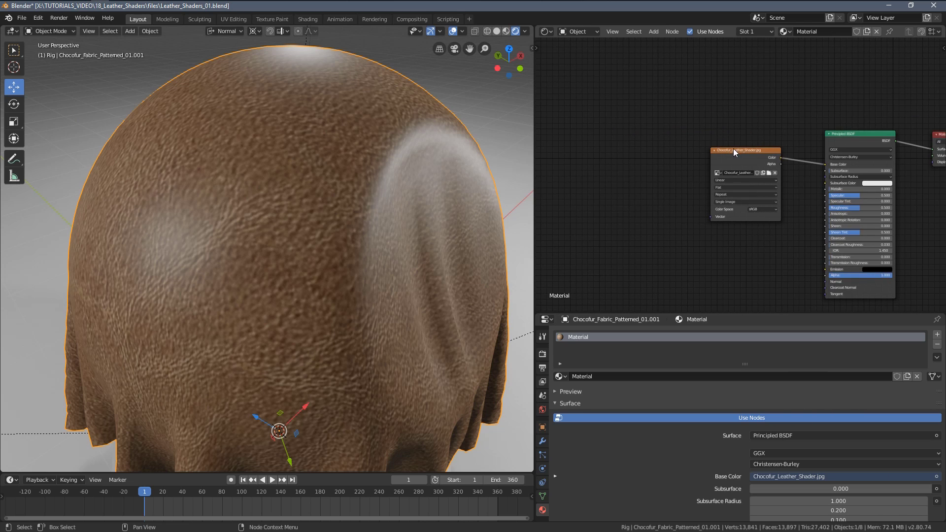
{"action": "left_click_drag", "start_coordinate": [733, 149], "coordinate": [612, 137]}
{"action": "scroll", "coordinate": [708, 184], "scroll_direction": "up", "scroll_amount": 4}
{"action": "middle_click_drag", "start_coordinate": [707, 184], "coordinate": [675, 184]}
{"action": "scroll", "coordinate": [661, 172], "scroll_direction": "up", "scroll_amount": 1}
{"action": "mouse_move", "coordinate": [597, 123]}
{"action": "left_mouse_down"}
{"action": "mouse_move", "coordinate": [625, 105]}
{"action": "mouse_move", "coordinate": [603, 118]}
{"action": "left_mouse_up"}
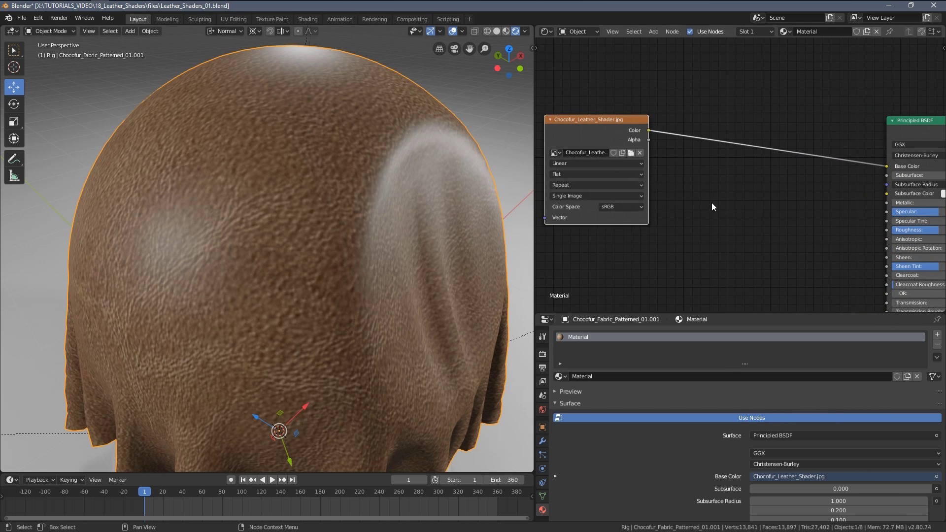
- Insert a Separate RGB node into the link after the image texture's Color output and space the nodes apart
{"action": "middle_click_drag", "start_coordinate": [711, 202], "coordinate": [672, 194]}
{"action": "key", "text": "shift+a"}
{"action": "mouse_move", "coordinate": [635, 218]}
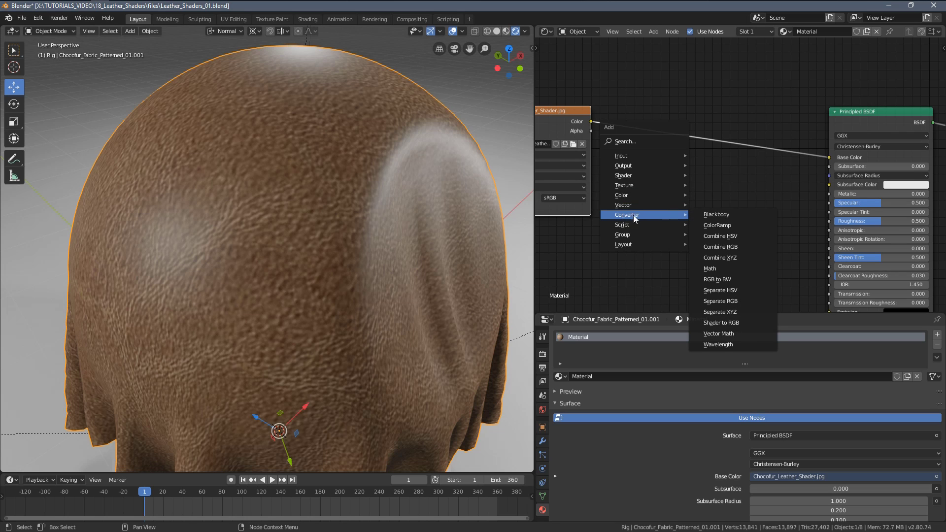
{"action": "left_click", "coordinate": [750, 300]}
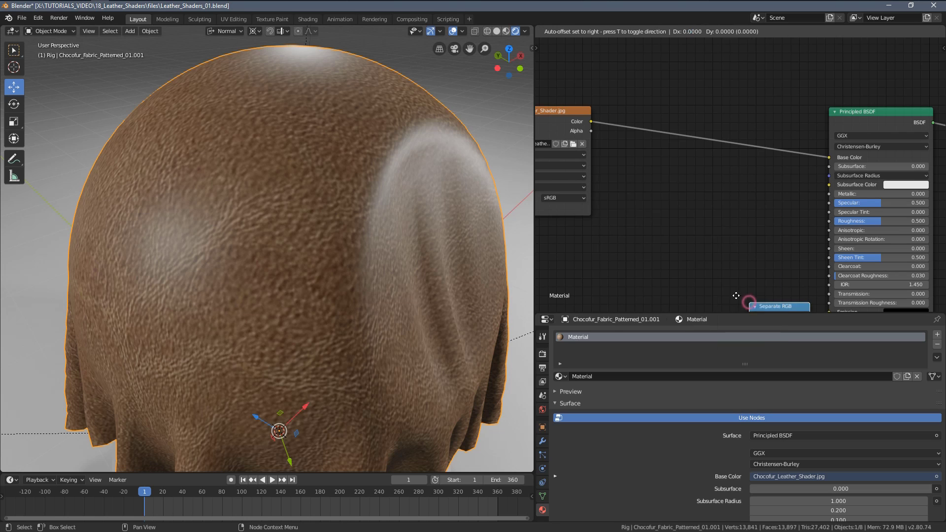
{"action": "left_click", "coordinate": [630, 120]}
{"action": "middle_click_drag", "start_coordinate": [711, 210], "coordinate": [813, 219]}
{"action": "left_click_drag", "start_coordinate": [668, 119], "coordinate": [615, 123]}
{"action": "left_click_drag", "start_coordinate": [761, 142], "coordinate": [706, 132]}
- Connect the G output of Separate RGB to Base Color and inspect the green channel on the cloth
{"action": "middle_click_drag", "start_coordinate": [764, 165], "coordinate": [683, 179]}
{"action": "scroll", "coordinate": [684, 181], "scroll_direction": "up", "scroll_amount": 1}
{"action": "left_click_drag", "start_coordinate": [628, 157], "coordinate": [836, 178]}
{"action": "middle_click_drag", "start_coordinate": [292, 194], "coordinate": [333, 218]}
{"action": "scroll", "coordinate": [333, 218], "scroll_direction": "up", "scroll_amount": 1}
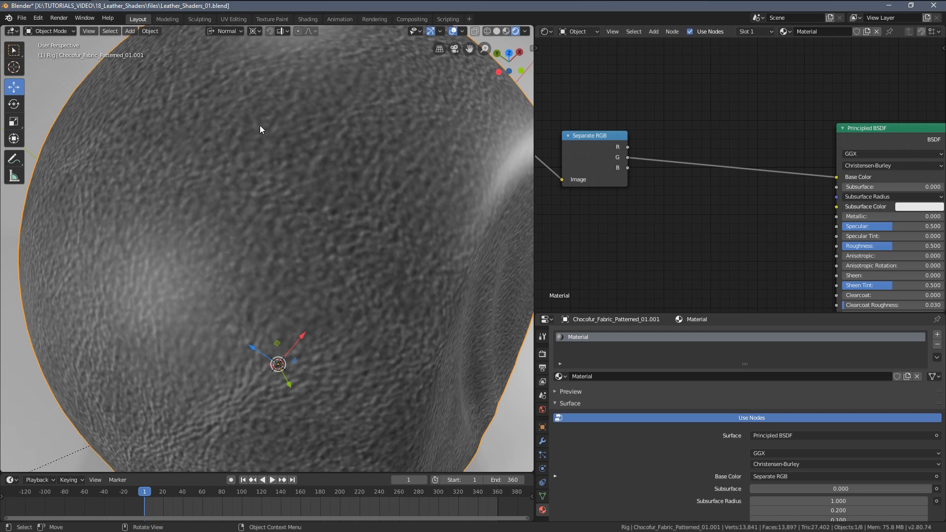
{"action": "scroll", "coordinate": [318, 182], "scroll_direction": "down", "scroll_amount": 5}
{"action": "middle_click_drag", "start_coordinate": [317, 182], "coordinate": [338, 200]}
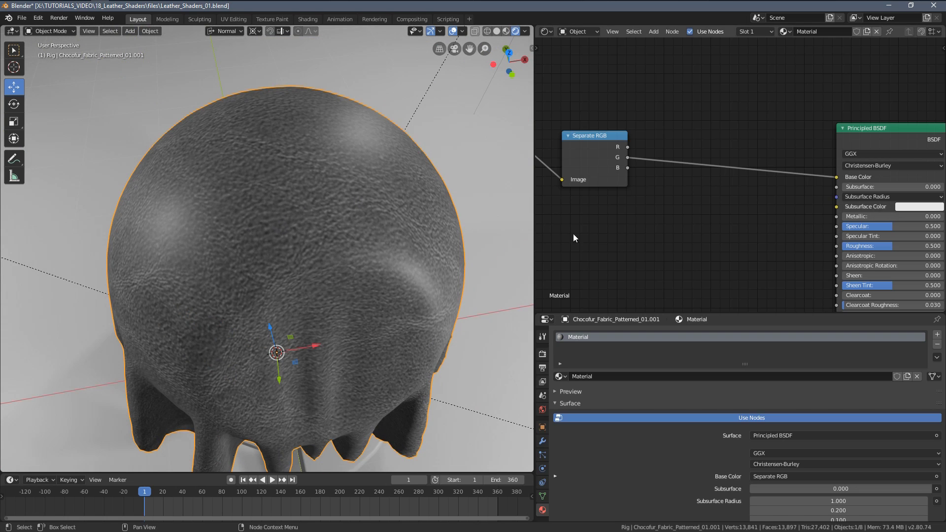
- Connect the B output of Separate RGB to Base Color and inspect the blue channel around the cloth
{"action": "left_click_drag", "start_coordinate": [627, 167], "coordinate": [836, 177]}
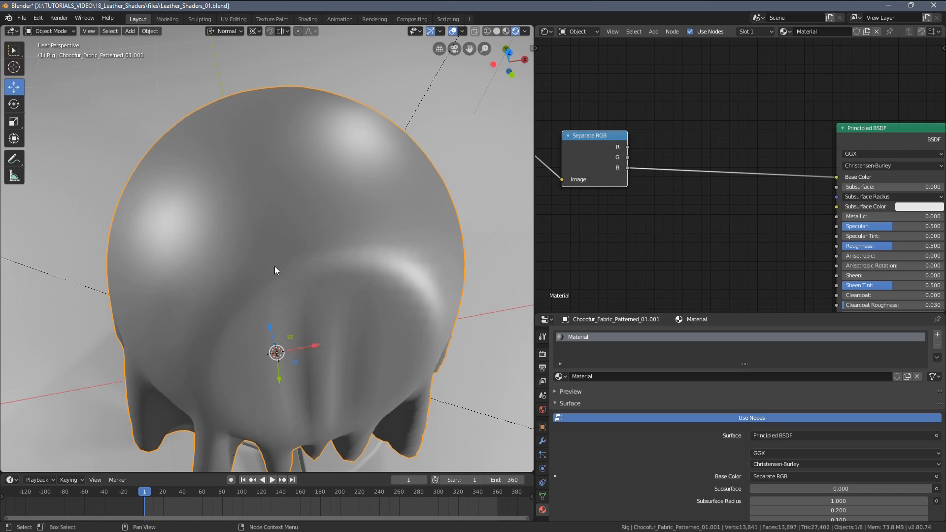
{"action": "middle_click_drag", "start_coordinate": [271, 204], "coordinate": [233, 201]}
{"action": "middle_click_drag", "start_coordinate": [327, 237], "coordinate": [290, 189]}
{"action": "scroll", "coordinate": [277, 226], "scroll_direction": "down", "scroll_amount": 3}
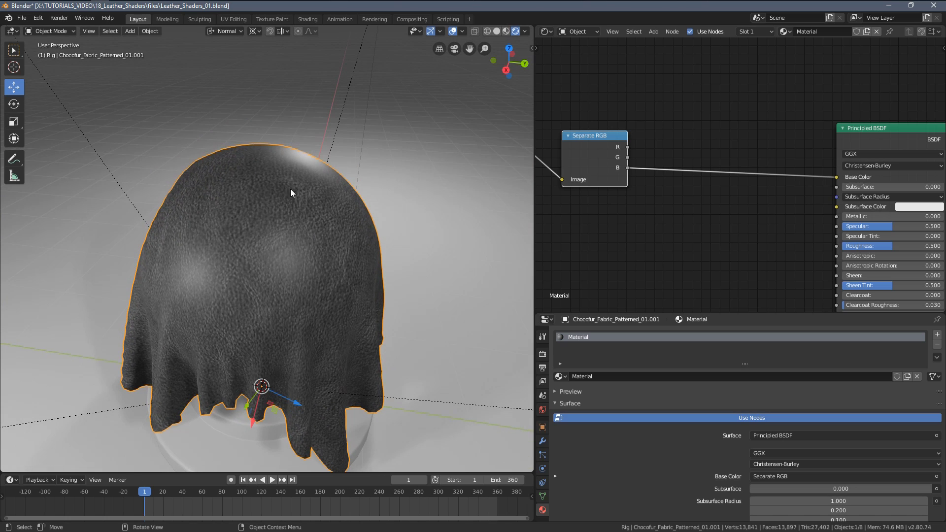
{"action": "scroll", "coordinate": [408, 241], "scroll_direction": "up", "scroll_amount": 2}
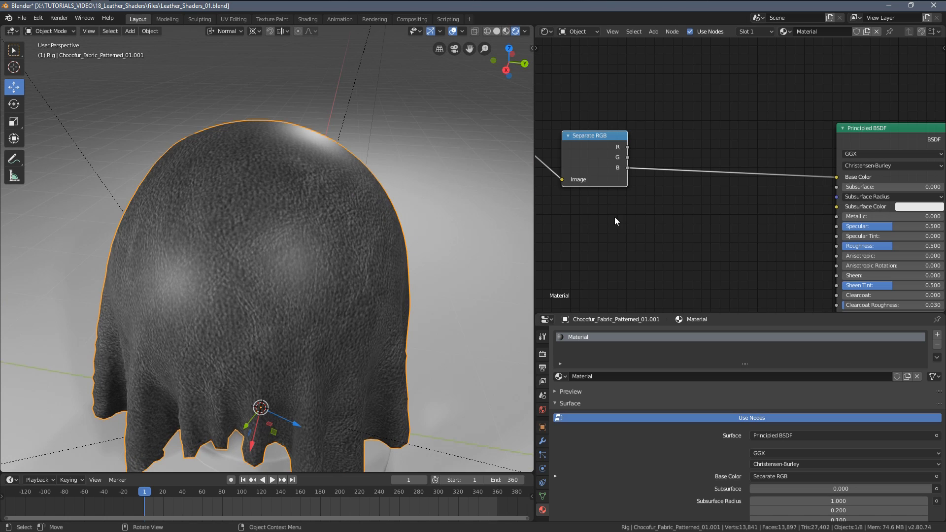
- Space out the image texture and Separate RGB nodes, and move the B link from Base Color to Roughness
{"action": "middle_click_drag", "start_coordinate": [723, 215], "coordinate": [775, 187]}
{"action": "scroll", "coordinate": [774, 187], "scroll_direction": "down", "scroll_amount": 4}
{"action": "left_click_drag", "start_coordinate": [602, 128], "coordinate": [563, 130]}
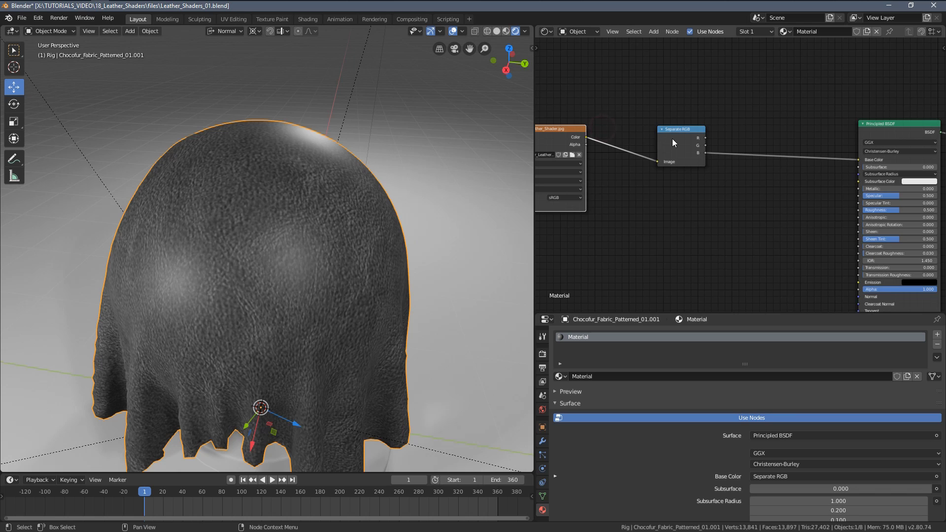
{"action": "left_click_drag", "start_coordinate": [672, 138], "coordinate": [650, 138]}
{"action": "middle_click_drag", "start_coordinate": [827, 159], "coordinate": [759, 168]}
{"action": "left_click_drag", "start_coordinate": [790, 168], "coordinate": [790, 218]}
- Darken the Principled BSDF Base Color to a dark grey with a value of 0.278
{"action": "scroll", "coordinate": [808, 231], "scroll_direction": "up", "scroll_amount": 3}
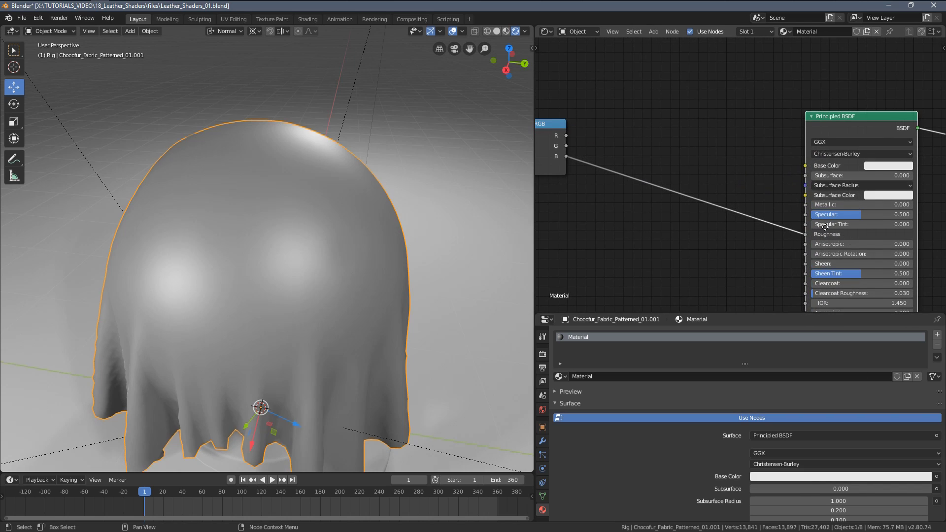
{"action": "scroll", "coordinate": [746, 217], "scroll_direction": "down", "scroll_amount": 2, "text": "ctrl"}
{"action": "scroll", "coordinate": [746, 217], "scroll_direction": "up", "scroll_amount": 1}
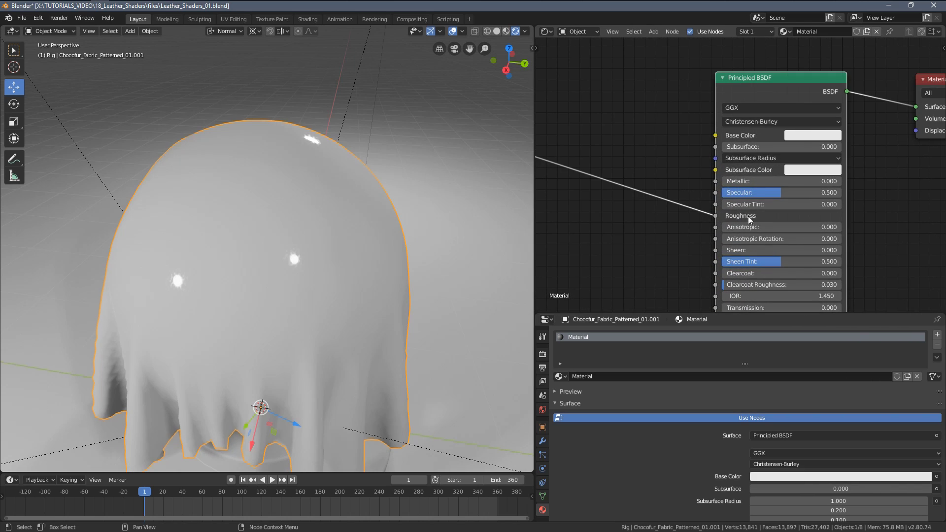
{"action": "left_click", "coordinate": [806, 134]}
{"action": "left_click_drag", "start_coordinate": [832, 154], "coordinate": [832, 204]}
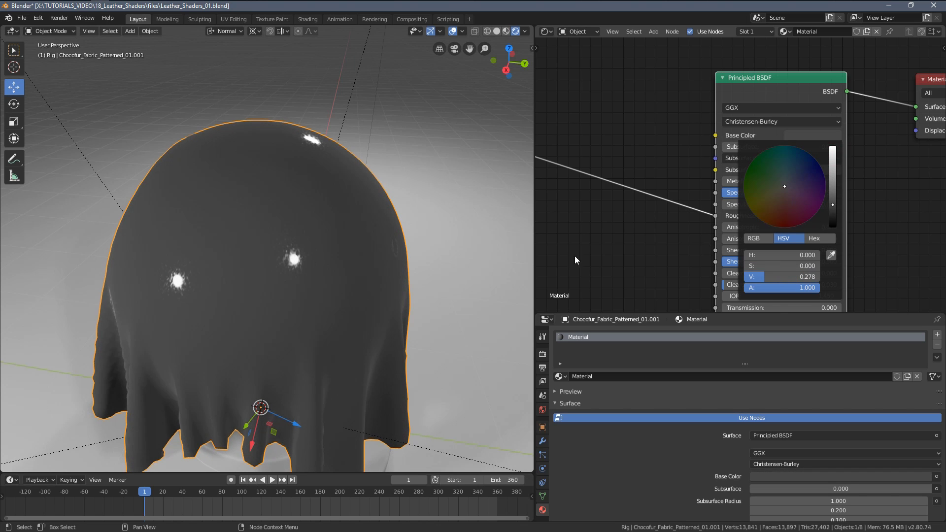
- Insert a ColorRamp node between the B output of Separate RGB and the Roughness input
{"action": "middle_click_drag", "start_coordinate": [285, 224], "coordinate": [188, 205]}
{"action": "scroll", "coordinate": [290, 279], "scroll_direction": "up", "scroll_amount": 2}
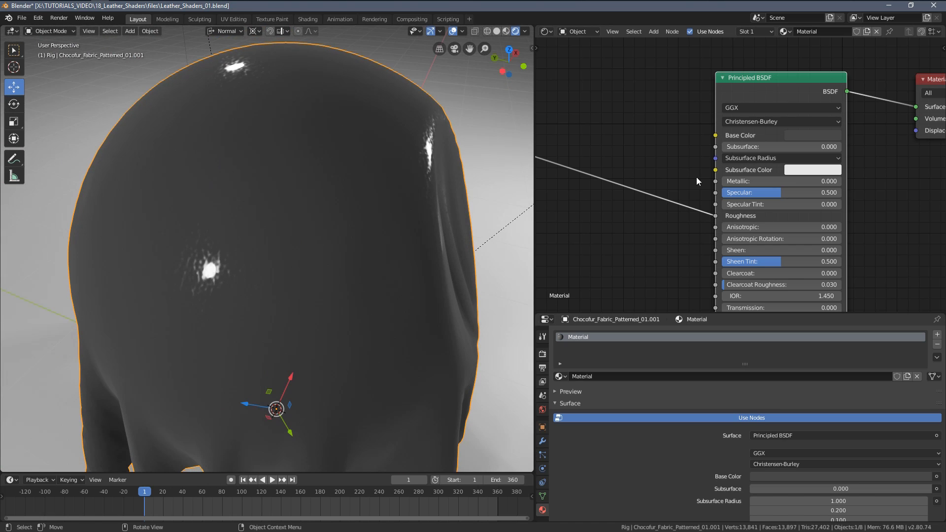
{"action": "scroll", "coordinate": [644, 212], "scroll_direction": "down", "scroll_amount": 4}
{"action": "middle_click_drag", "start_coordinate": [646, 236], "coordinate": [816, 258]}
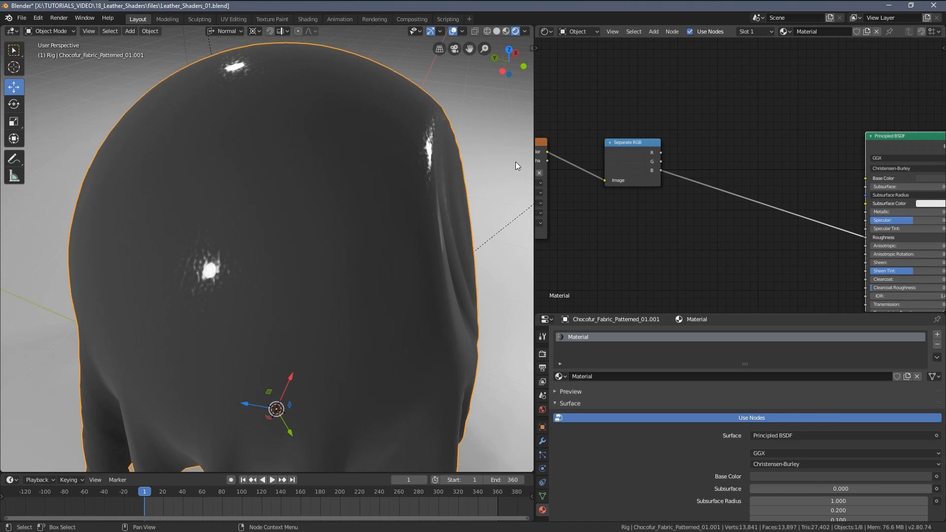
{"action": "middle_click_drag", "start_coordinate": [312, 223], "coordinate": [377, 214]}
{"action": "middle_click_drag", "start_coordinate": [677, 266], "coordinate": [627, 212]}
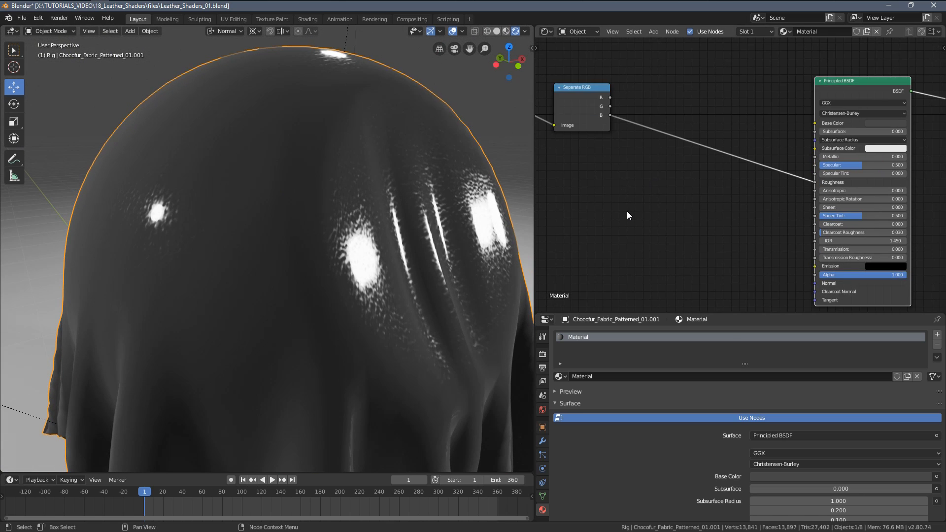
{"action": "key", "text": "shift+a"}
{"action": "mouse_move", "coordinate": [627, 212]}
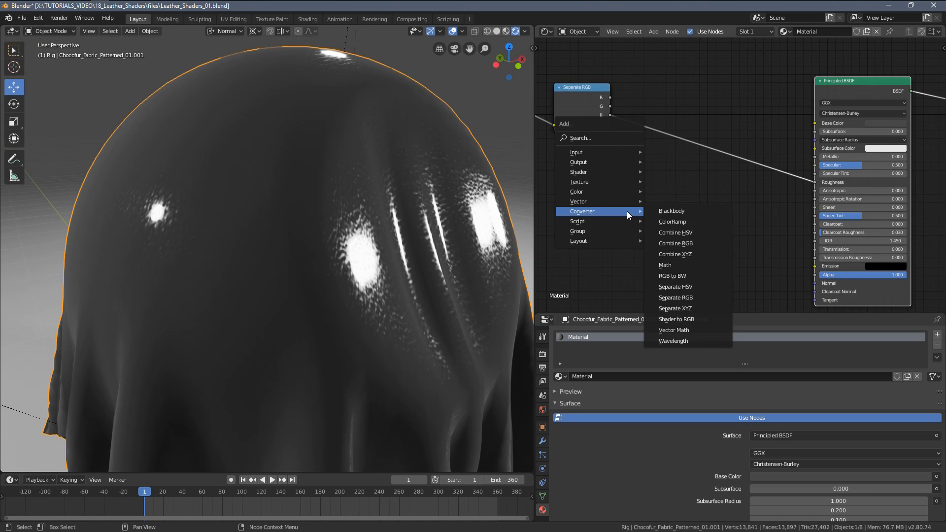
{"action": "left_click", "coordinate": [671, 221]}
{"action": "left_click", "coordinate": [660, 161]}
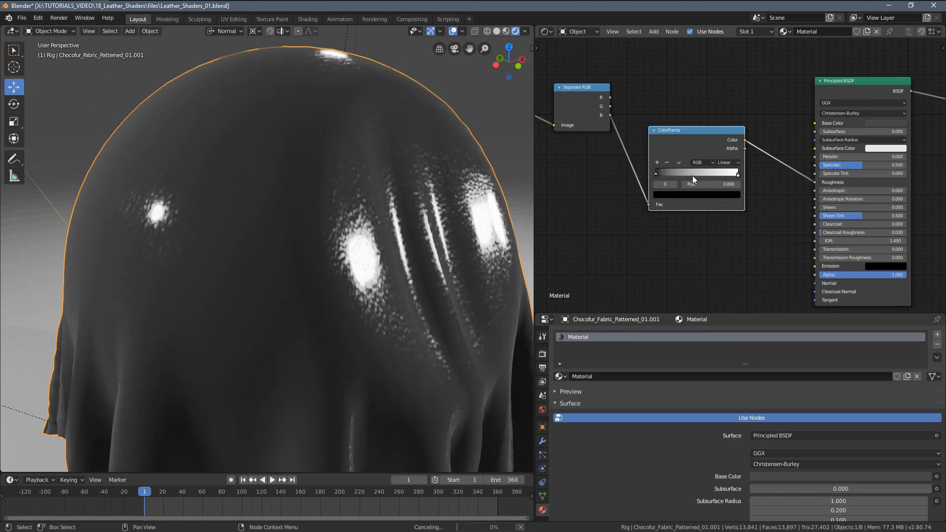
- Set the ColorRamp interpolation to B-Spline
{"action": "middle_click_drag", "start_coordinate": [510, 207], "coordinate": [427, 211]}
{"action": "scroll", "coordinate": [667, 214], "scroll_direction": "up", "scroll_amount": 2}
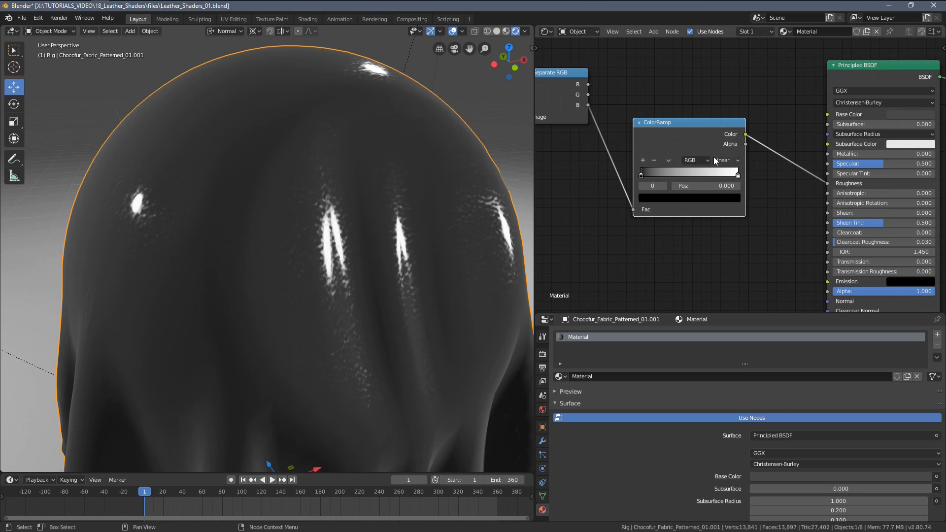
{"action": "left_click", "coordinate": [726, 161]}
{"action": "scroll", "coordinate": [734, 168], "scroll_direction": "up", "scroll_amount": 1}
{"action": "left_click", "coordinate": [719, 159]}
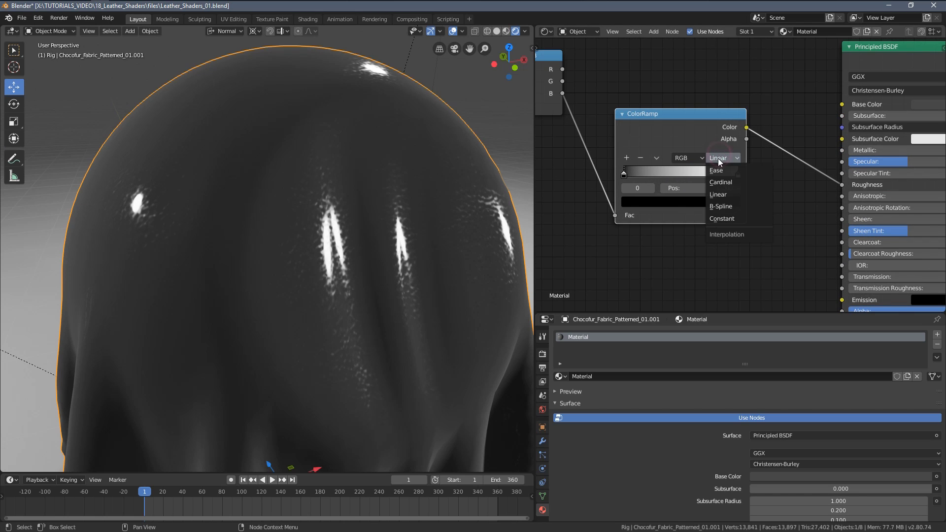
{"action": "left_click", "coordinate": [733, 206]}
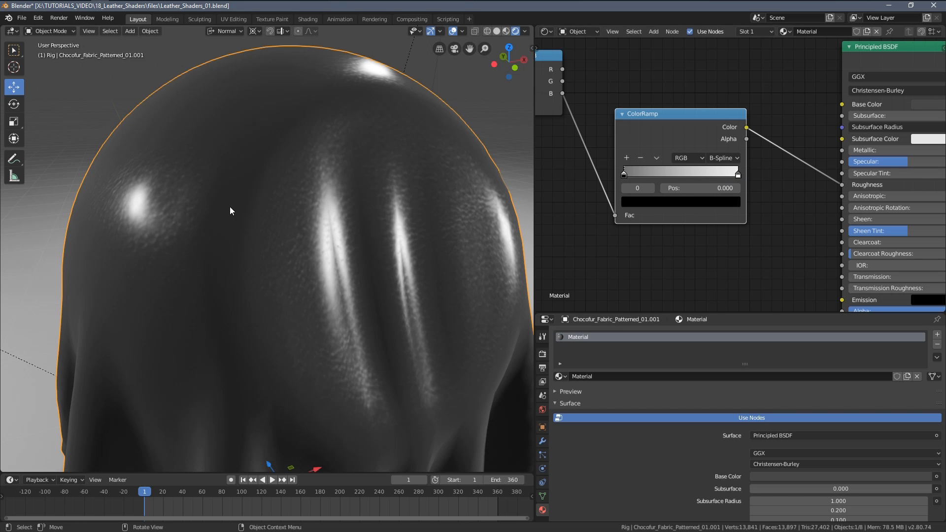
- Increase the roughness contrast by moving the ColorRamp's white stop to position 0.164 and its black stop slightly inward
{"action": "middle_click_drag", "start_coordinate": [232, 207], "coordinate": [307, 190]}
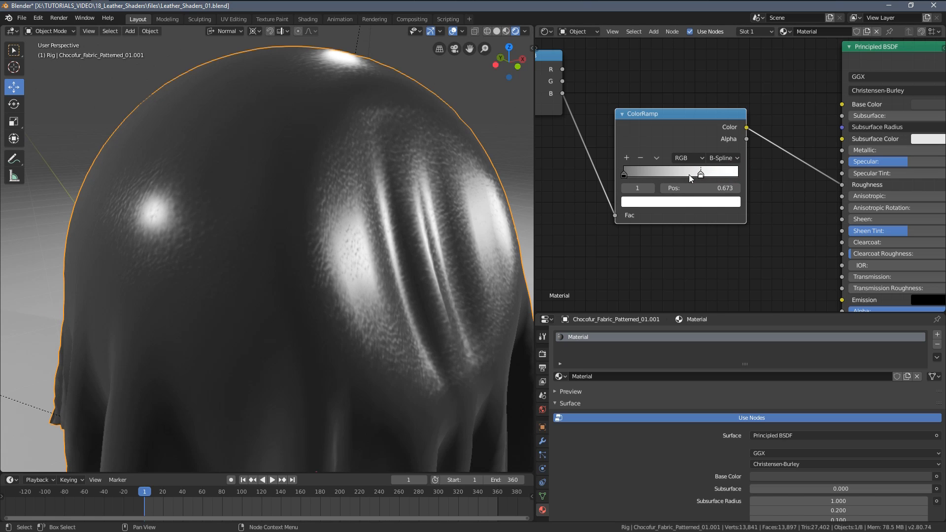
{"action": "left_click_drag", "start_coordinate": [688, 174], "coordinate": [634, 176]}
{"action": "middle_click_drag", "start_coordinate": [403, 189], "coordinate": [444, 202]}
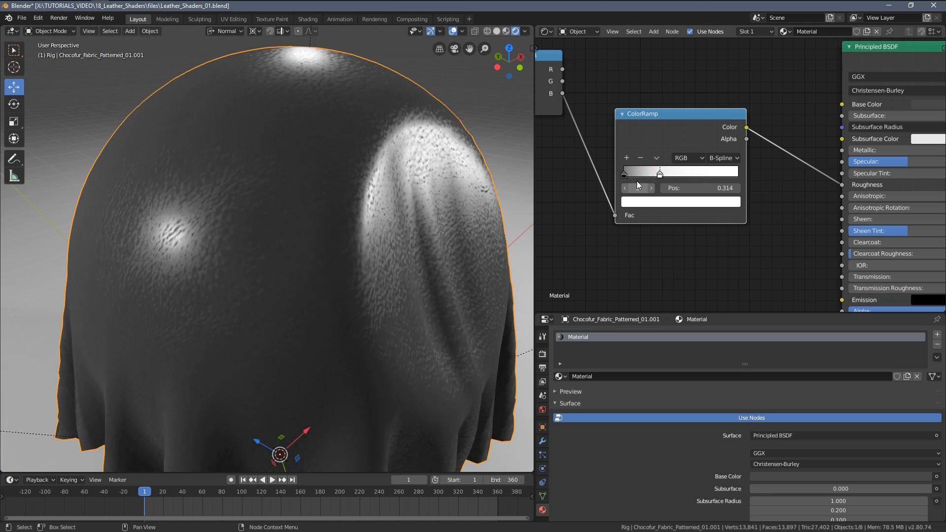
{"action": "scroll", "coordinate": [615, 177], "scroll_direction": "up", "scroll_amount": 2}
{"action": "mouse_move", "coordinate": [594, 174]}
{"action": "left_mouse_down"}
{"action": "mouse_move", "coordinate": [637, 175]}
{"action": "mouse_move", "coordinate": [616, 175]}
{"action": "left_mouse_up"}
{"action": "middle_click_drag", "start_coordinate": [416, 201], "coordinate": [478, 213]}
{"action": "scroll", "coordinate": [625, 119], "scroll_direction": "down", "scroll_amount": 3}
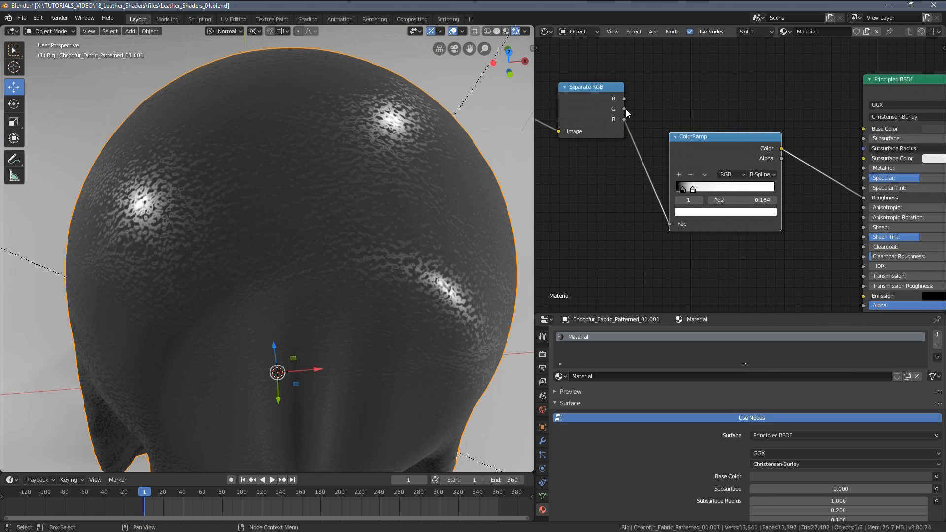
- Feed the ColorRamp from Separate RGB's G output, then set its white stop to 0.273 and move its black stop to the start
{"action": "left_click_drag", "start_coordinate": [624, 109], "coordinate": [669, 223]}
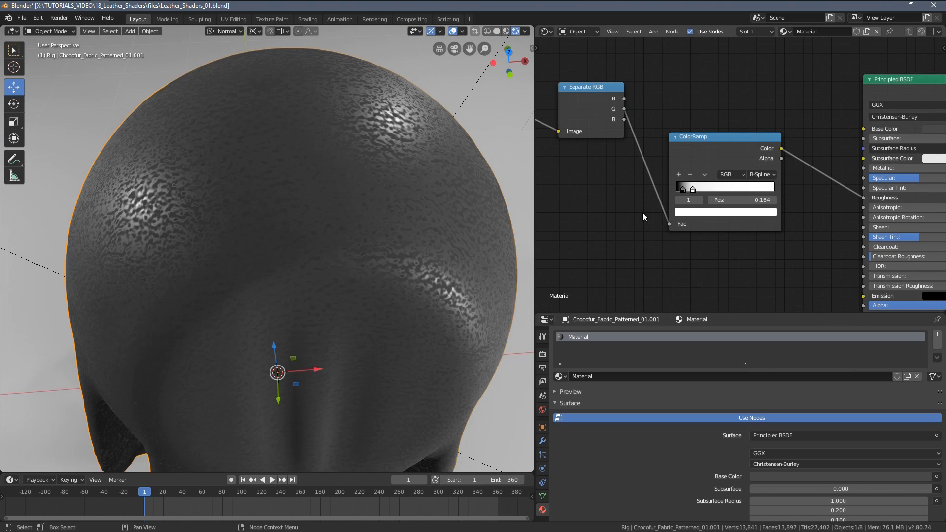
{"action": "middle_click_drag", "start_coordinate": [410, 229], "coordinate": [385, 195]}
{"action": "middle_click_drag", "start_coordinate": [702, 211], "coordinate": [704, 207]}
{"action": "scroll", "coordinate": [704, 208], "scroll_direction": "up", "scroll_amount": 2}
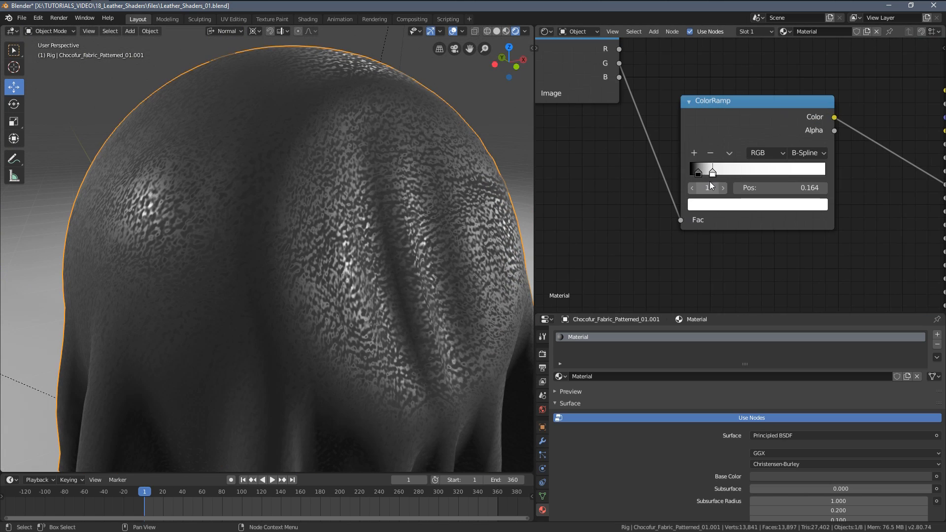
{"action": "mouse_move", "coordinate": [713, 173]}
{"action": "left_mouse_down"}
{"action": "mouse_move", "coordinate": [721, 173]}
{"action": "mouse_move", "coordinate": [689, 172]}
{"action": "mouse_move", "coordinate": [727, 174]}
{"action": "left_mouse_up"}
{"action": "left_click", "coordinate": [699, 172]}
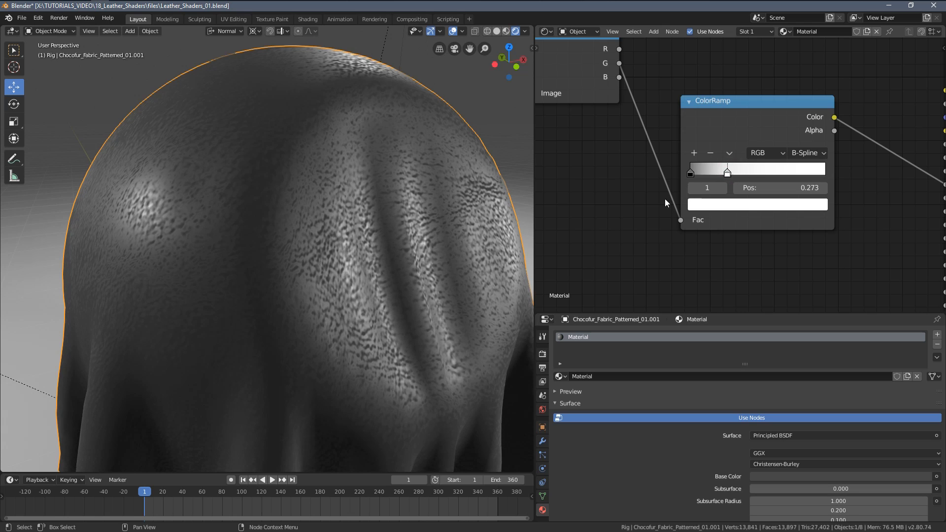
{"action": "middle_click_drag", "start_coordinate": [492, 203], "coordinate": [421, 212]}
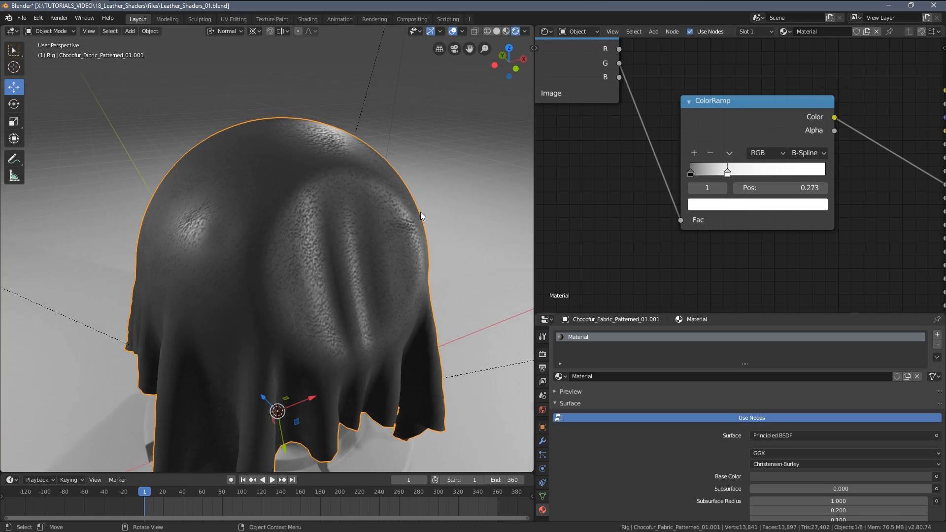
{"action": "middle_click_drag", "start_coordinate": [326, 225], "coordinate": [385, 231]}
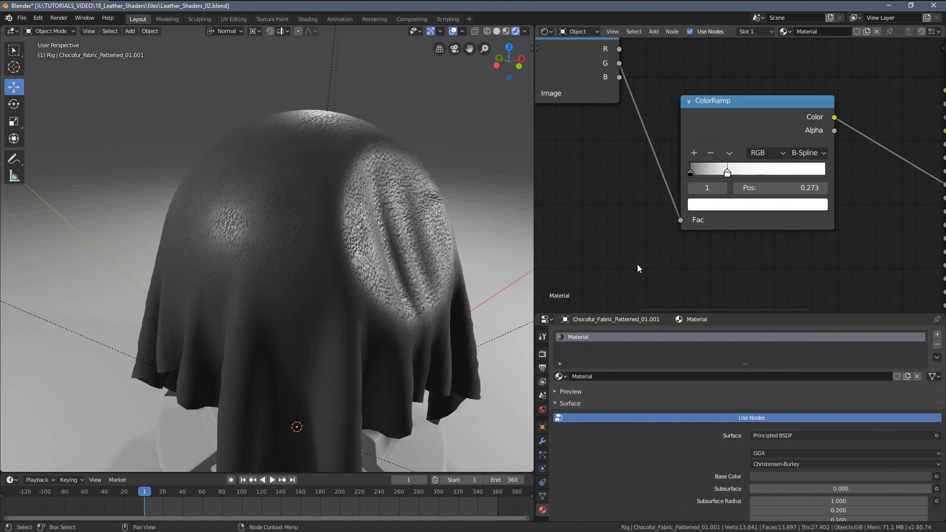
- Move the image texture and Separate RGB nodes lower to rearrange the node tree
{"action": "scroll", "coordinate": [654, 255], "scroll_direction": "down", "scroll_amount": 3}
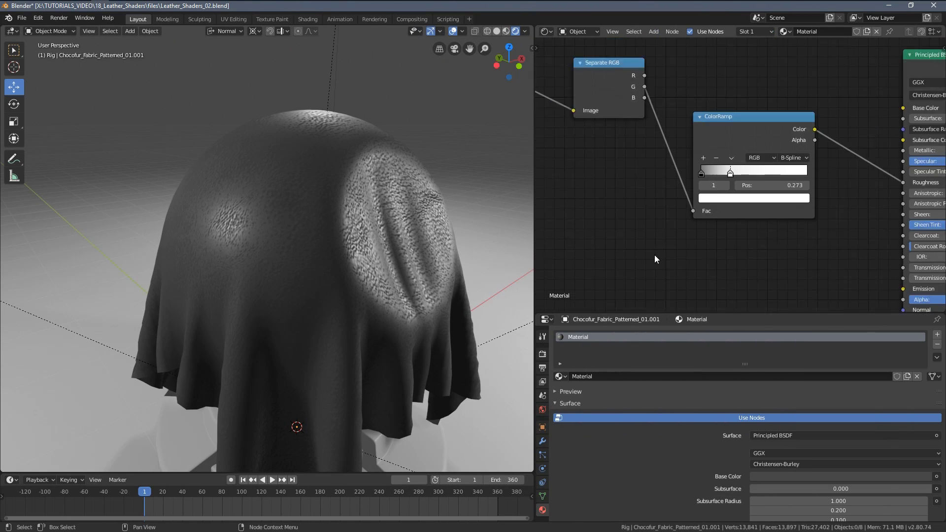
{"action": "middle_click_drag", "start_coordinate": [662, 263], "coordinate": [738, 252]}
{"action": "left_click_drag", "start_coordinate": [601, 75], "coordinate": [578, 144]}
{"action": "left_click_drag", "start_coordinate": [716, 78], "coordinate": [692, 163]}
{"action": "middle_click_drag", "start_coordinate": [707, 200], "coordinate": [641, 139]}
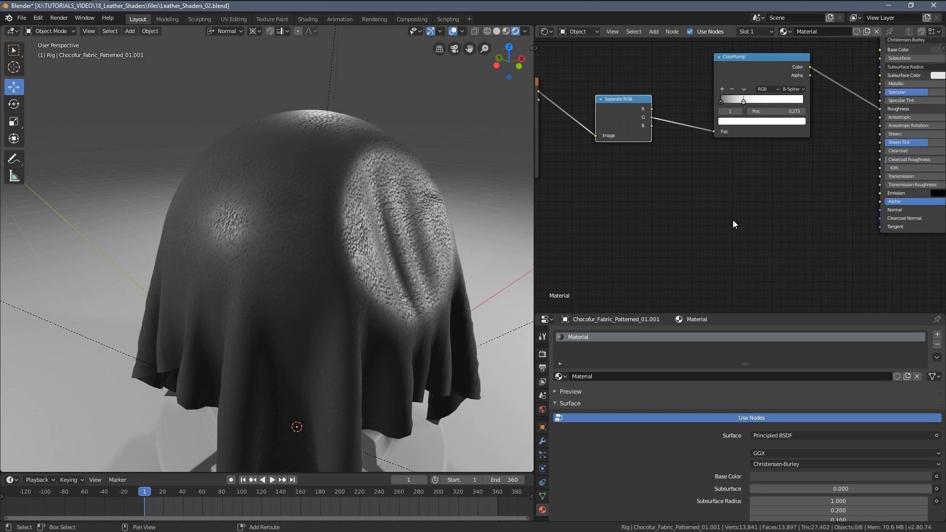
- Add a Bump node below the ColorRamp and connect its Normal output to the Principled BSDF's Normal input
{"action": "key", "text": "shift+a"}
{"action": "mouse_move", "coordinate": [683, 210]}
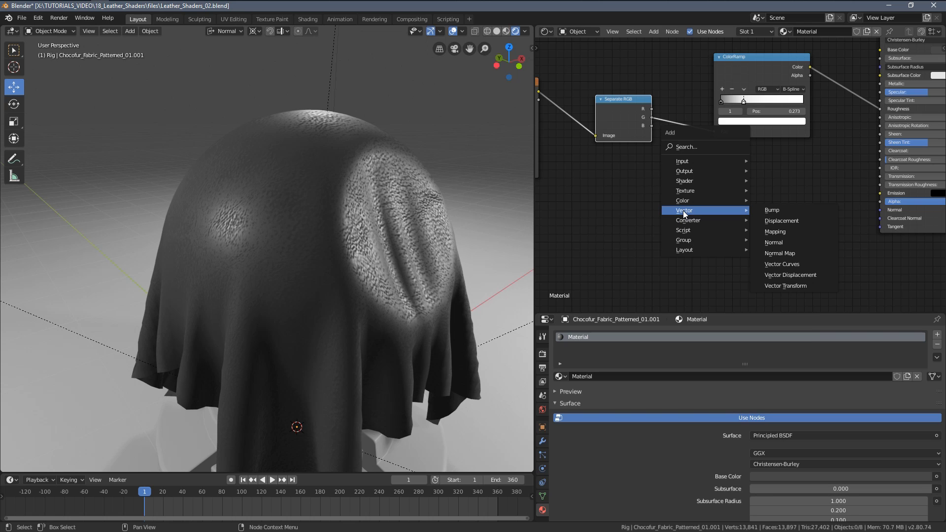
{"action": "left_click", "coordinate": [774, 213]}
{"action": "left_click", "coordinate": [737, 176]}
{"action": "scroll", "coordinate": [828, 211], "scroll_direction": "up", "scroll_amount": 2}
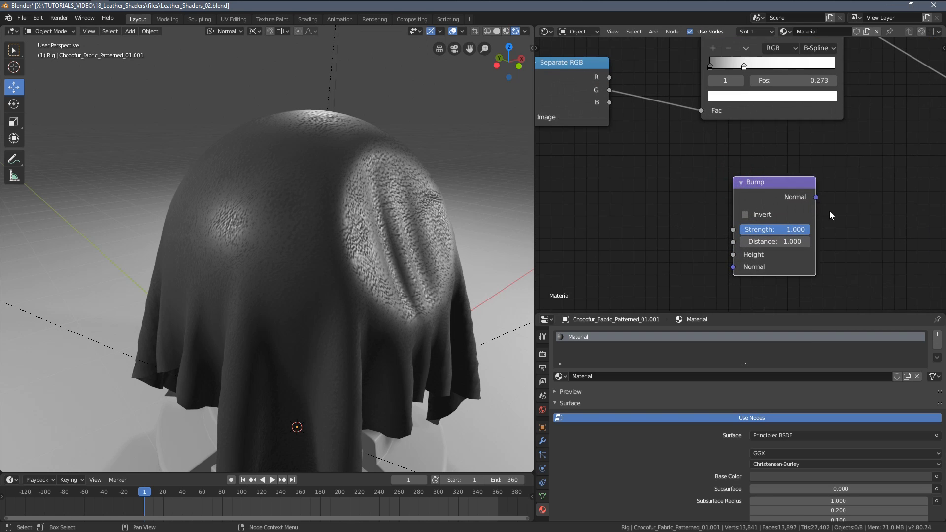
{"action": "middle_click_drag", "start_coordinate": [828, 211], "coordinate": [753, 188]}
{"action": "left_click_drag", "start_coordinate": [748, 185], "coordinate": [888, 217]}
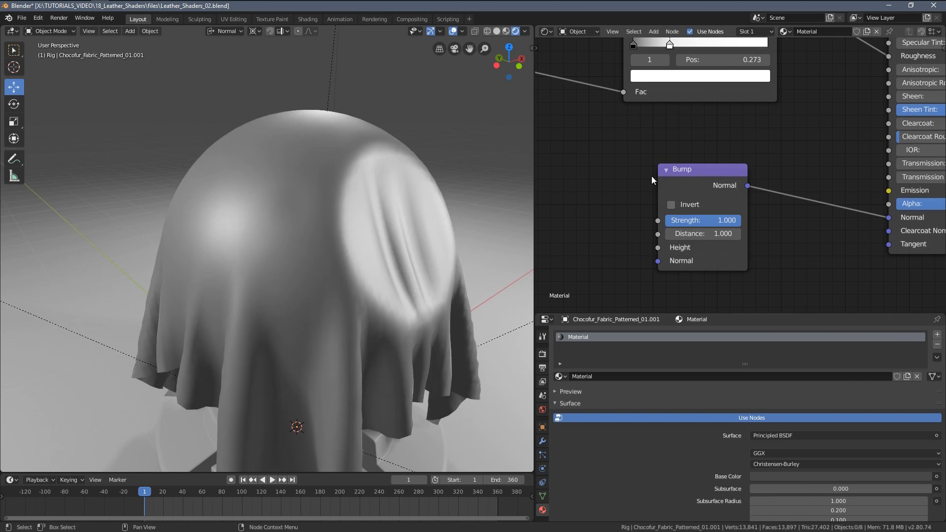
- Connect the B output of Separate RGB to the Bump node's Height input
{"action": "middle_click_drag", "start_coordinate": [536, 113], "coordinate": [704, 98]}
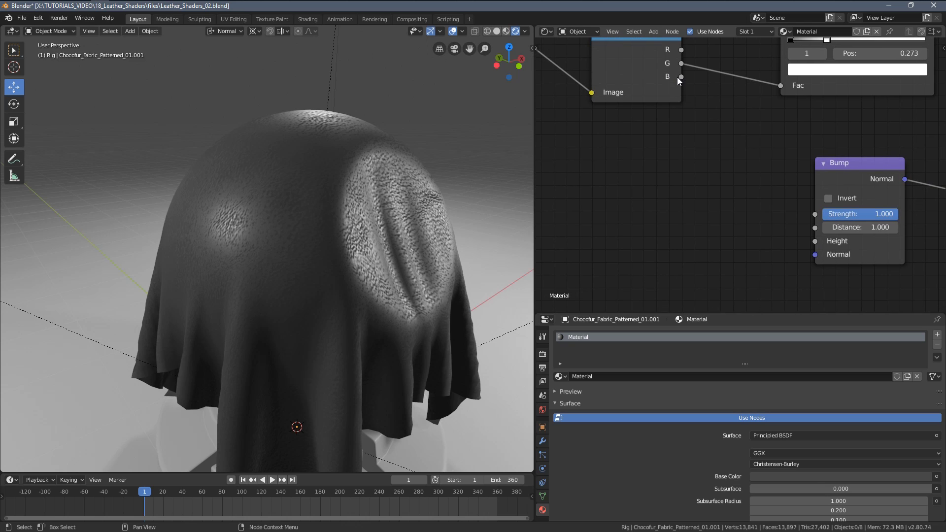
{"action": "left_click_drag", "start_coordinate": [673, 78], "coordinate": [757, 203]}
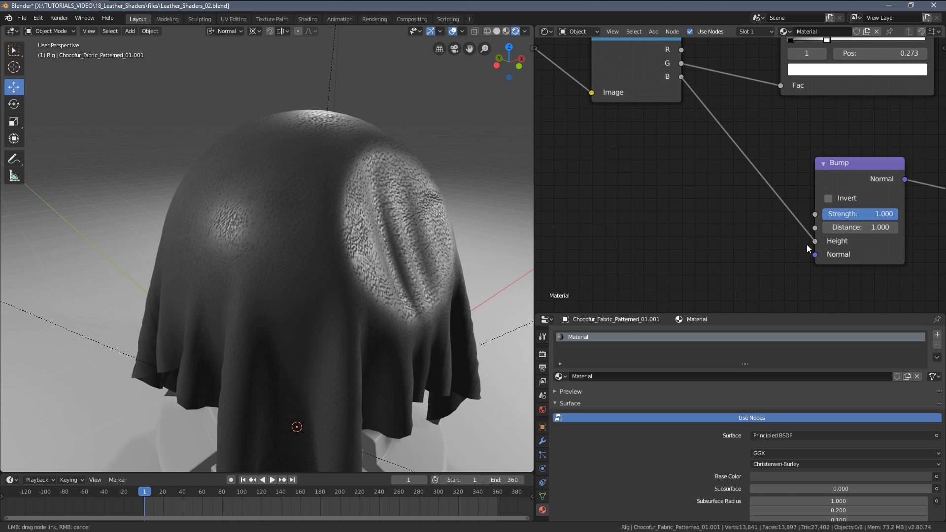
{"action": "left_click_drag", "start_coordinate": [811, 244], "coordinate": [812, 241]}
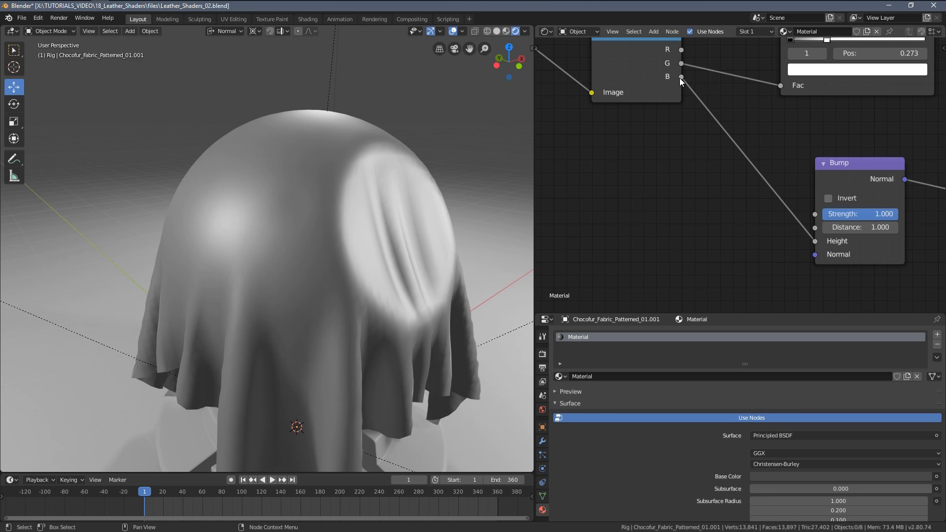
- Disconnect the ColorRamp from the Principled BSDF's Roughness input to judge the bump on its own
{"action": "middle_click_drag", "start_coordinate": [690, 88], "coordinate": [912, 116]}
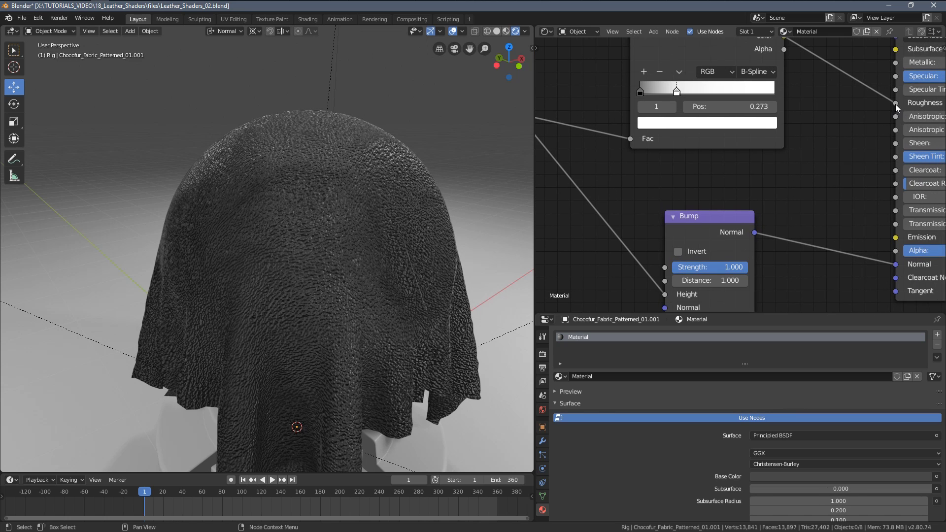
{"action": "right_click_drag", "start_coordinate": [864, 118], "coordinate": [875, 81], "text": "ctrl"}
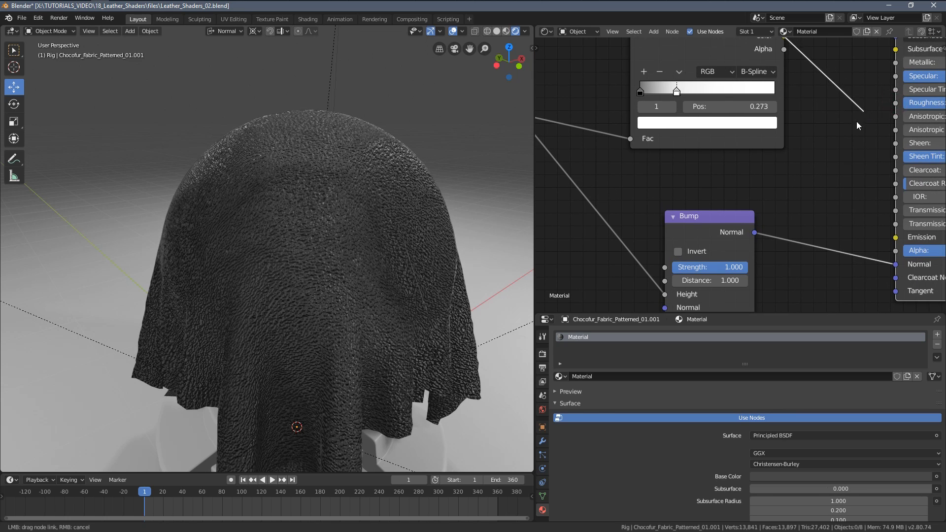
{"action": "middle_click_drag", "start_coordinate": [834, 161], "coordinate": [855, 141]}
{"action": "scroll", "coordinate": [397, 205], "scroll_direction": "up", "scroll_amount": 2}
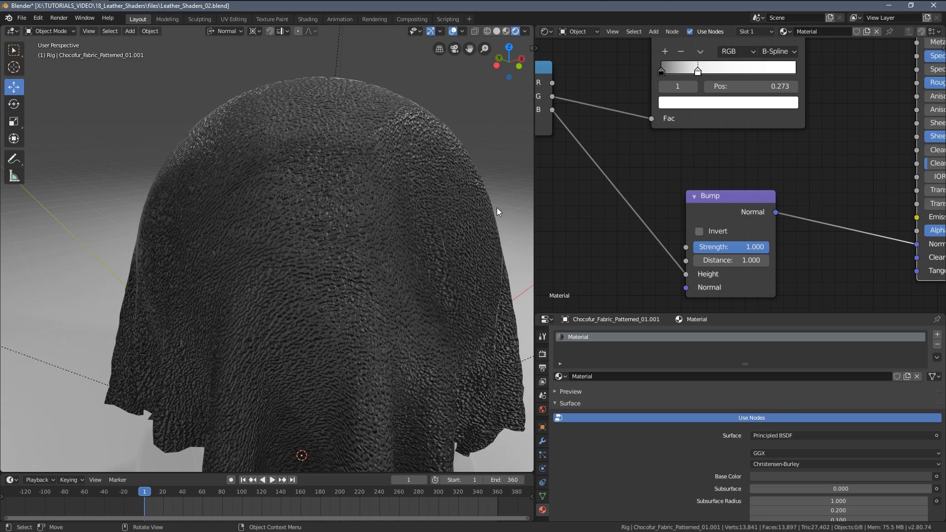
- Set the Bump node's Distance to 0.1
{"action": "scroll", "coordinate": [741, 243], "scroll_direction": "up", "scroll_amount": 5}
{"action": "middle_click_drag", "start_coordinate": [740, 255], "coordinate": [751, 226]}
{"action": "scroll", "coordinate": [751, 226], "scroll_direction": "up", "scroll_amount": 1}
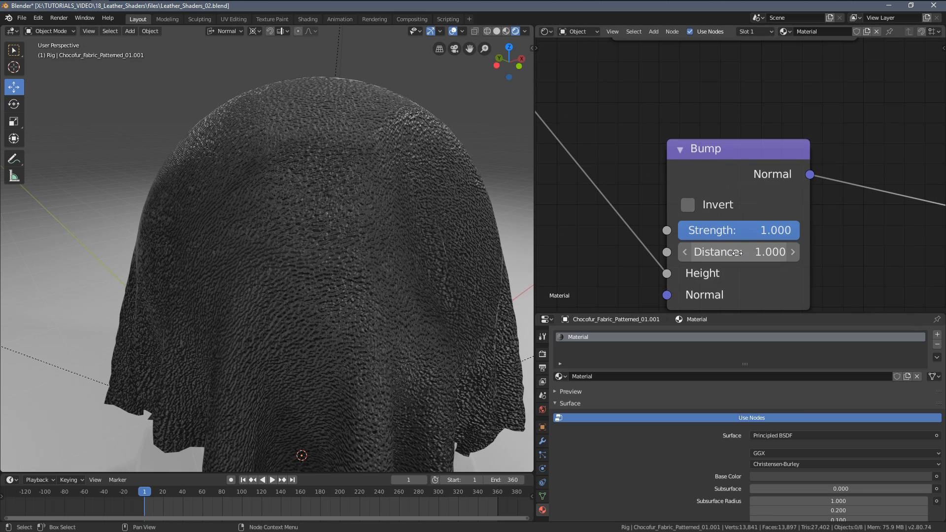
{"action": "middle_click_drag", "start_coordinate": [736, 258], "coordinate": [738, 235]}
{"action": "left_click", "coordinate": [738, 235]}
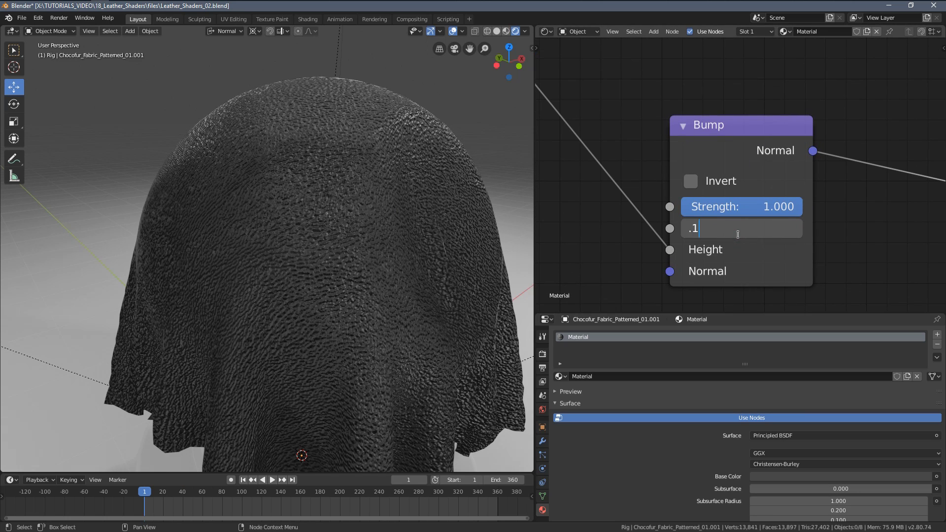
{"action": "type", "text": ".1"}
{"action": "key", "text": "Return"}
{"action": "middle_click_drag", "start_coordinate": [521, 202], "coordinate": [427, 196]}
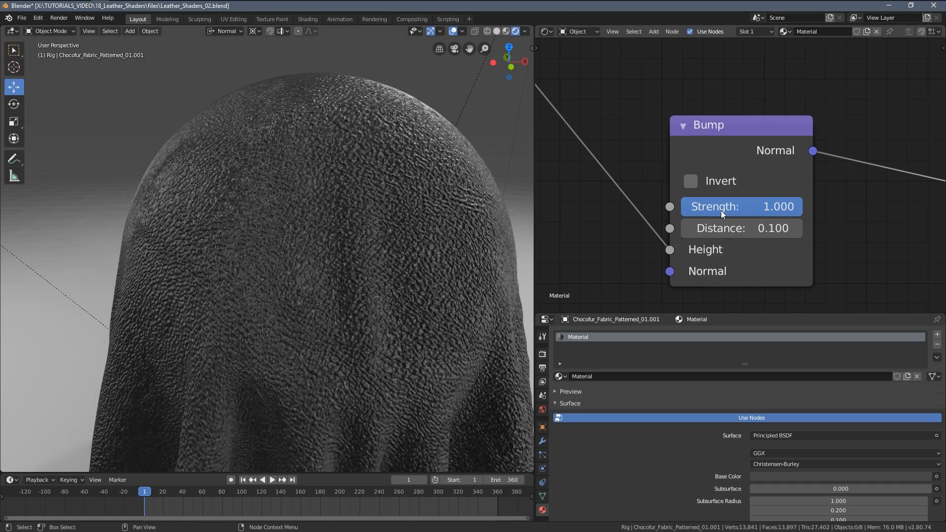
- Lower the Bump node's Strength to 0.108 and inspect the leather relief on the cloth
{"action": "left_click_drag", "start_coordinate": [720, 213], "coordinate": [710, 213]}
{"action": "left_click_drag", "start_coordinate": [741, 207], "coordinate": [706, 206]}
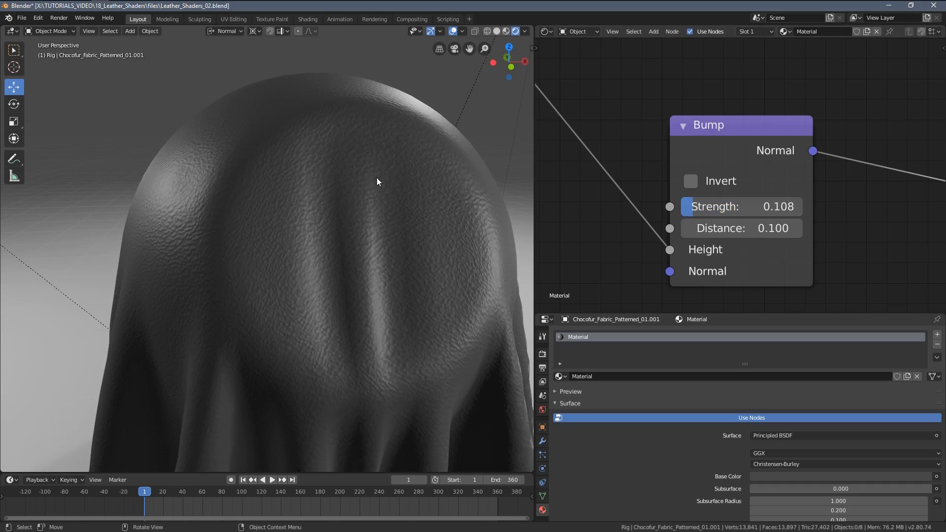
{"action": "scroll", "coordinate": [401, 197], "scroll_direction": "up", "scroll_amount": 5}
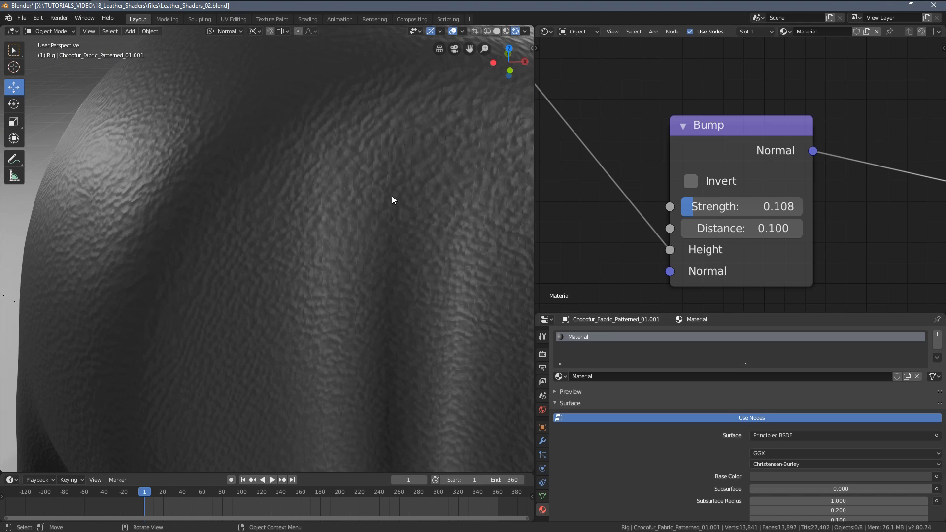
{"action": "middle_click_drag", "start_coordinate": [391, 196], "coordinate": [334, 191]}
{"action": "scroll", "coordinate": [329, 191], "scroll_direction": "down", "scroll_amount": 3}
{"action": "scroll", "coordinate": [334, 191], "scroll_direction": "down", "scroll_amount": 3}
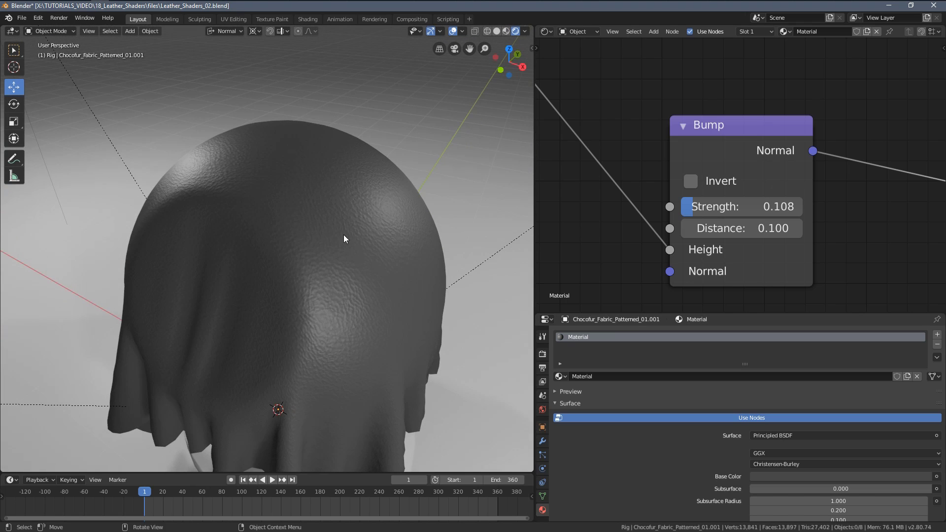
{"action": "middle_click_drag", "start_coordinate": [344, 235], "coordinate": [422, 239]}
{"action": "scroll", "coordinate": [400, 229], "scroll_direction": "up", "scroll_amount": 2}
{"action": "middle_click_drag", "start_coordinate": [312, 195], "coordinate": [364, 196]}
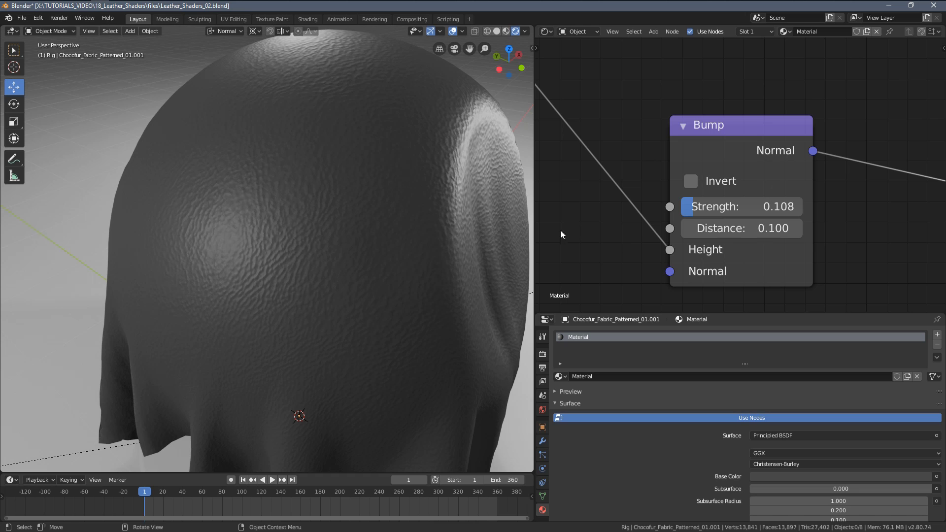
- Set the Bump node's Strength to 0.075
{"action": "left_click_drag", "start_coordinate": [720, 207], "coordinate": [695, 205]}
{"action": "left_click", "coordinate": [698, 204]}
{"action": "type", "text": "."}
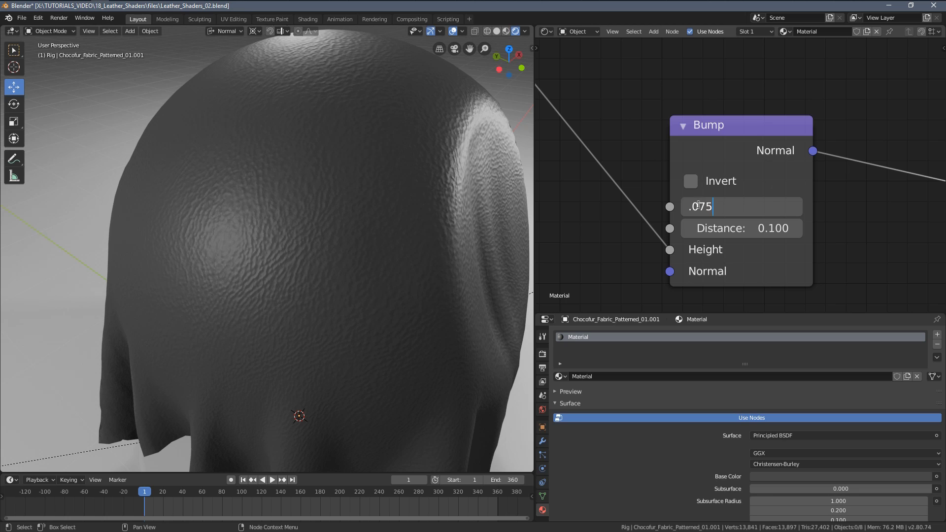
{"action": "type", "text": "075"}
{"action": "key", "text": "Return"}
{"action": "mouse_move", "coordinate": [427, 206]}
{"action": "middle_mouse_down"}
{"action": "mouse_move", "coordinate": [398, 193]}
{"action": "mouse_move", "coordinate": [442, 204]}
{"action": "middle_mouse_up"}
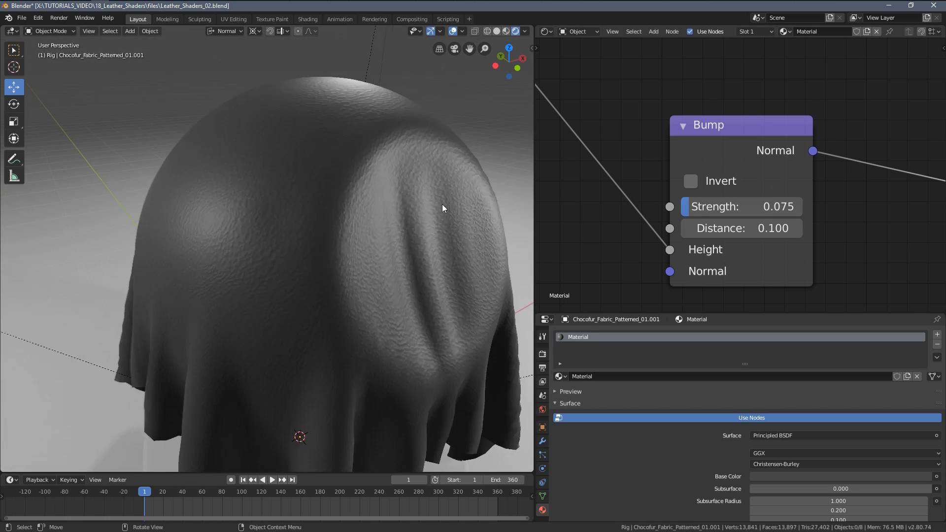
- Reconnect the ColorRamp's Color output to the Principled BSDF's Roughness input and check the highlights on the cloth
{"action": "scroll", "coordinate": [442, 204], "scroll_direction": "down", "scroll_amount": 2}
{"action": "scroll", "coordinate": [796, 113], "scroll_direction": "down", "scroll_amount": 5}
{"action": "middle_click_drag", "start_coordinate": [791, 148], "coordinate": [679, 203]}
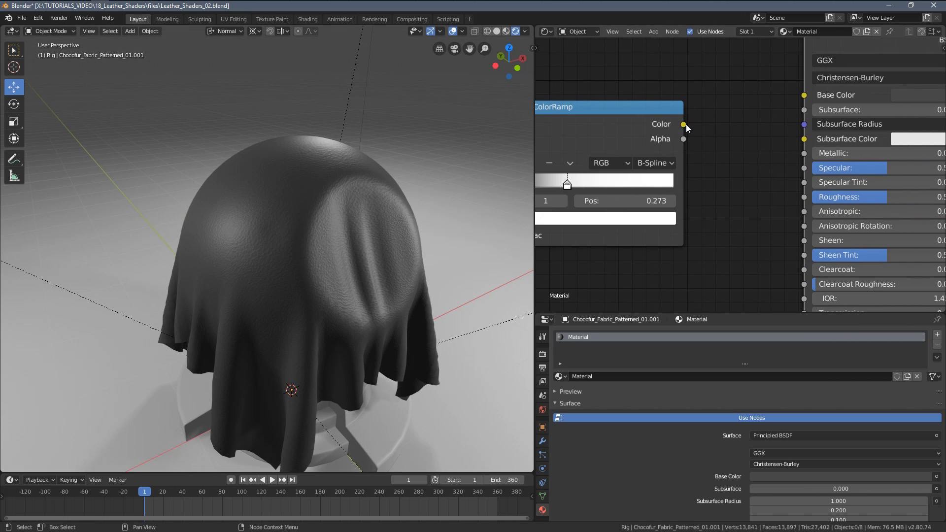
{"action": "left_click_drag", "start_coordinate": [686, 124], "coordinate": [802, 197]}
{"action": "scroll", "coordinate": [240, 230], "scroll_direction": "up", "scroll_amount": 4}
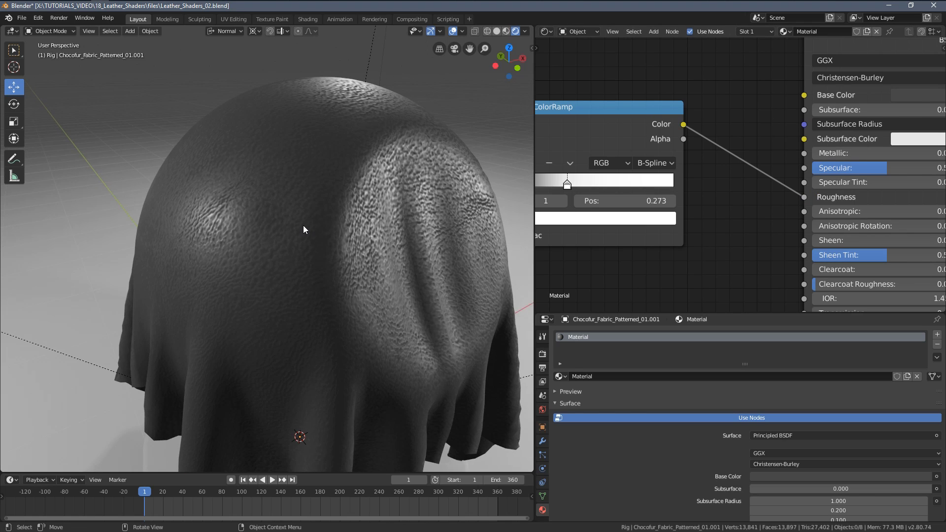
{"action": "mouse_move", "coordinate": [303, 226]}
{"action": "middle_mouse_down"}
{"action": "mouse_move", "coordinate": [342, 226]}
{"action": "mouse_move", "coordinate": [318, 237]}
{"action": "mouse_move", "coordinate": [297, 217]}
{"action": "middle_mouse_up"}
{"action": "scroll", "coordinate": [347, 231], "scroll_direction": "up", "scroll_amount": 3}
{"action": "scroll", "coordinate": [318, 238], "scroll_direction": "down", "scroll_amount": 3}
- Raise the Bump node's Strength to 0.175 and check the relief on the cloth
{"action": "middle_click_drag", "start_coordinate": [618, 227], "coordinate": [682, 81]}
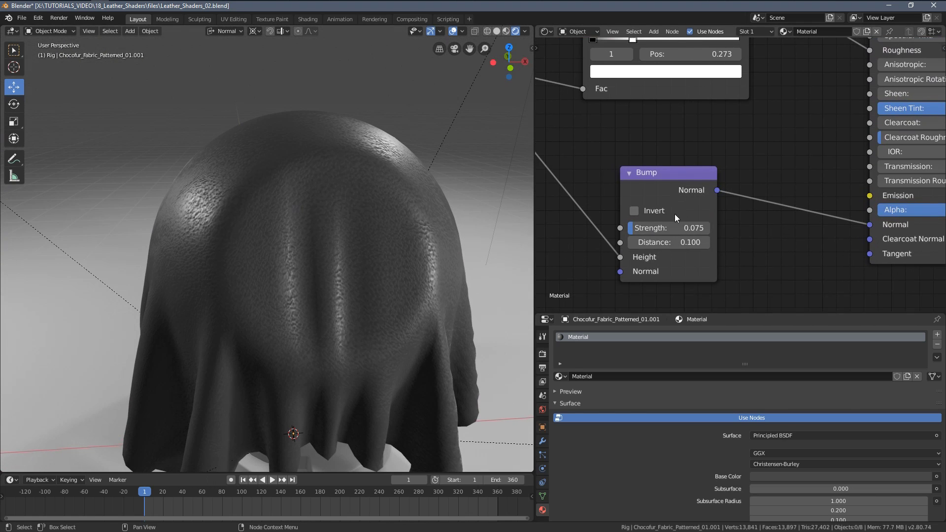
{"action": "scroll", "coordinate": [674, 213], "scroll_direction": "up", "scroll_amount": 1}
{"action": "left_click_drag", "start_coordinate": [660, 237], "coordinate": [649, 236]}
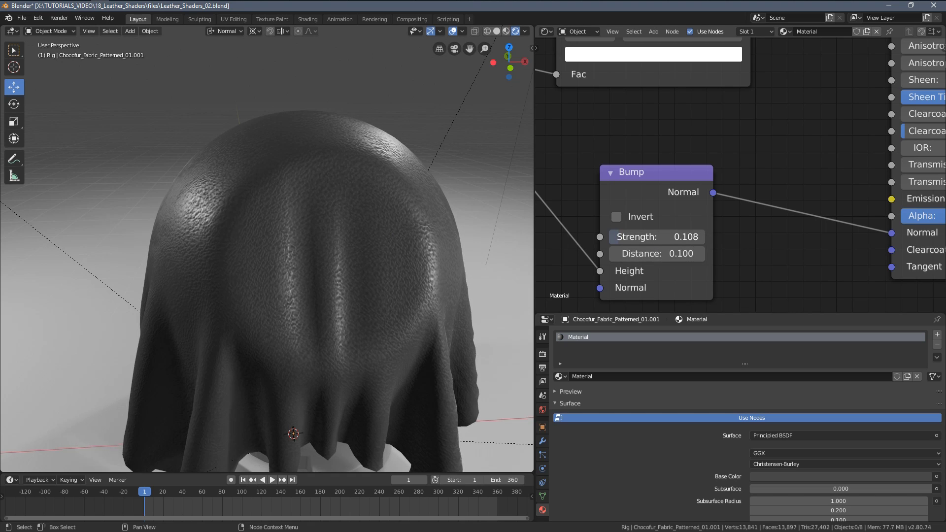
{"action": "middle_click_drag", "start_coordinate": [359, 197], "coordinate": [387, 226]}
{"action": "scroll", "coordinate": [401, 208], "scroll_direction": "up", "scroll_amount": 3}
{"action": "scroll", "coordinate": [401, 208], "scroll_direction": "down", "scroll_amount": 3}
{"action": "scroll", "coordinate": [562, 164], "scroll_direction": "down", "scroll_amount": 4}
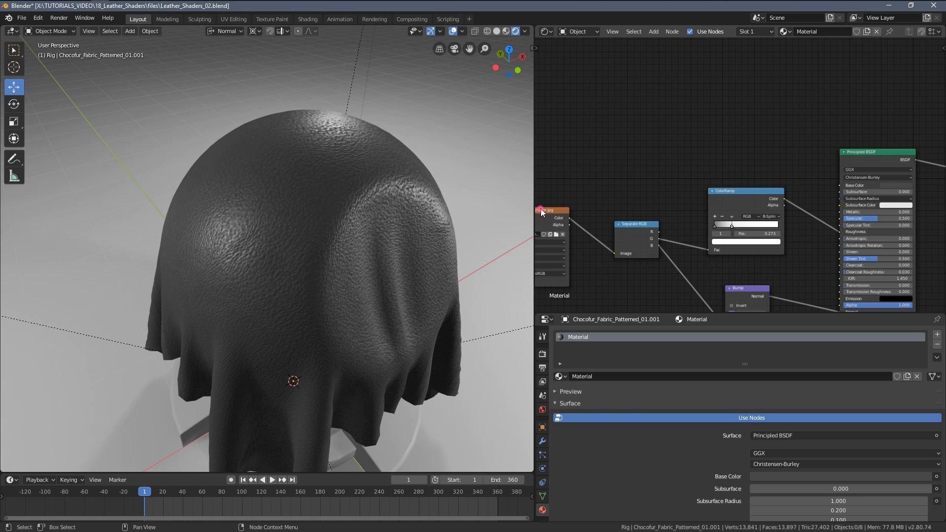
- Connect the leather image texture's Color output to the Principled BSDF's Base Color and move the texture node away from Separate RGB
{"action": "left_click_drag", "start_coordinate": [542, 212], "coordinate": [819, 191]}
{"action": "scroll", "coordinate": [716, 173], "scroll_direction": "up", "scroll_amount": 2}
{"action": "middle_click_drag", "start_coordinate": [546, 146], "coordinate": [693, 159]}
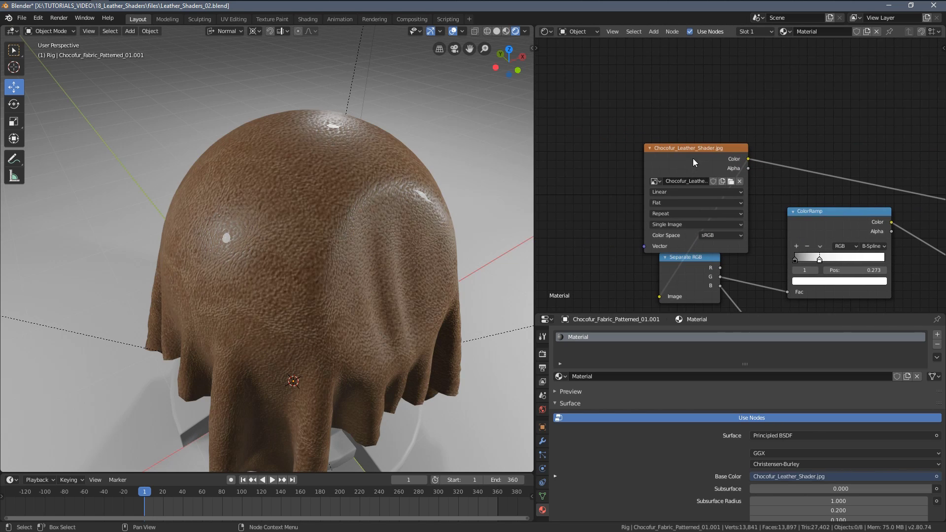
{"action": "left_click_drag", "start_coordinate": [692, 158], "coordinate": [536, 159]}
{"action": "middle_click_drag", "start_coordinate": [493, 237], "coordinate": [255, 222]}
{"action": "scroll", "coordinate": [255, 221], "scroll_direction": "up", "scroll_amount": 2}
{"action": "scroll", "coordinate": [311, 240], "scroll_direction": "up", "scroll_amount": 2}
{"action": "middle_click_drag", "start_coordinate": [332, 239], "coordinate": [260, 260]}
{"action": "scroll", "coordinate": [332, 266], "scroll_direction": "down", "scroll_amount": 5}
- Set the Bump node's Strength to 0.1 and review the brown leather on the whole cloth
{"action": "middle_click_drag", "start_coordinate": [657, 168], "coordinate": [639, 52]}
{"action": "scroll", "coordinate": [837, 252], "scroll_direction": "up", "scroll_amount": 5}
{"action": "middle_click_drag", "start_coordinate": [841, 255], "coordinate": [771, 237]}
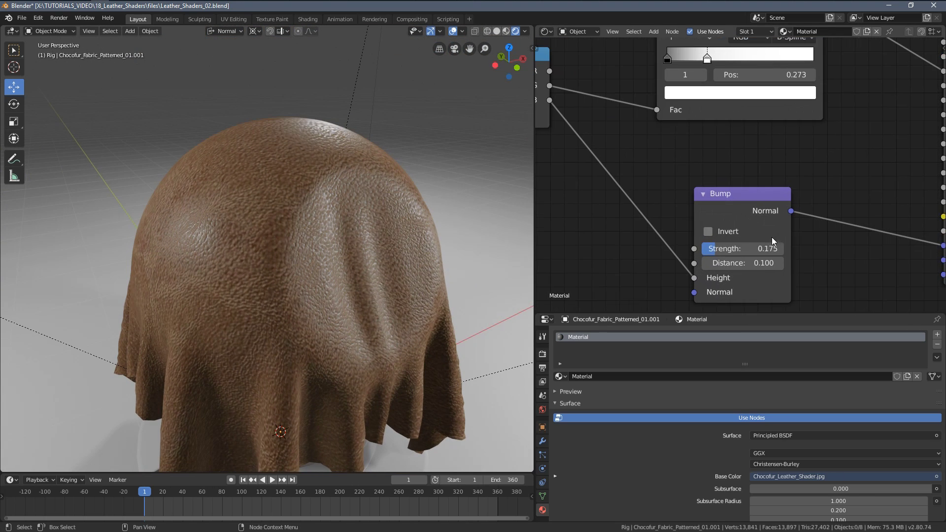
{"action": "left_click", "coordinate": [752, 248]}
{"action": "middle_click_drag", "start_coordinate": [385, 227], "coordinate": [320, 170]}
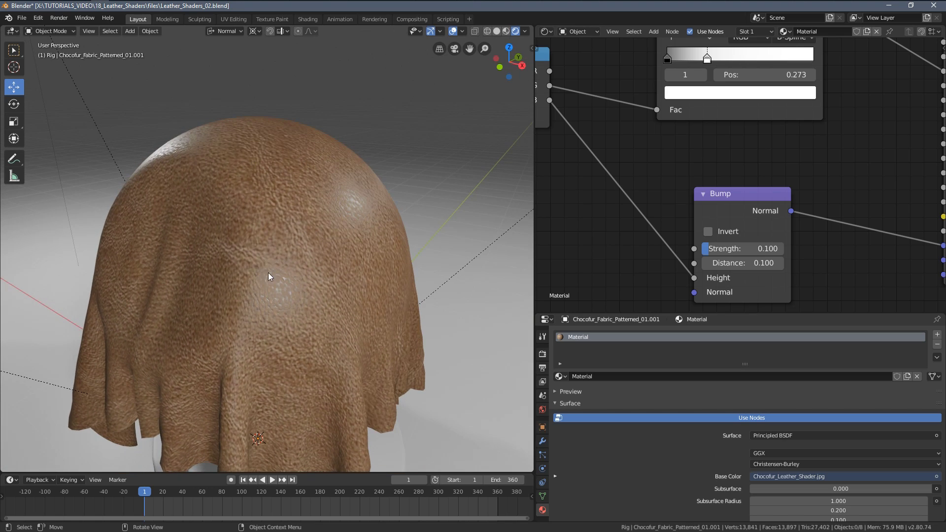
{"action": "scroll", "coordinate": [268, 273], "scroll_direction": "down", "scroll_amount": 5}
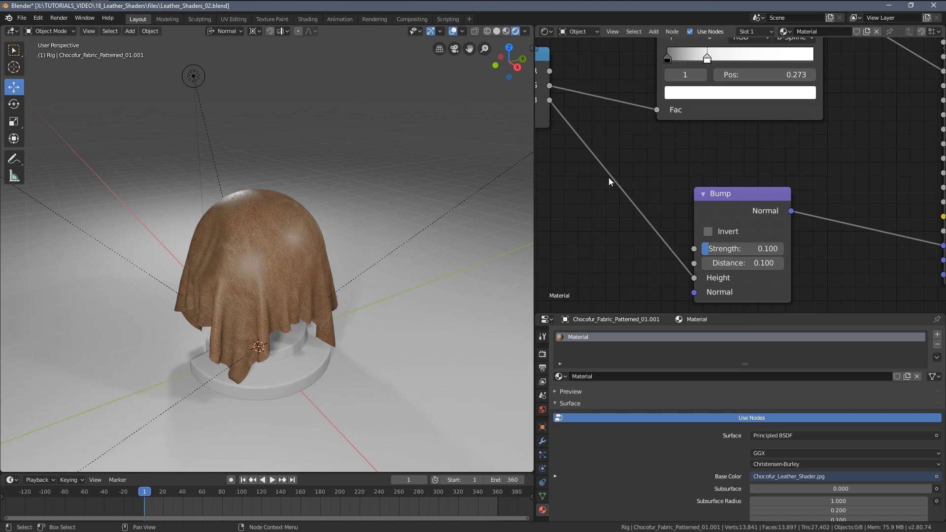
- Insert an RGB Curves node on the link between the leather image texture and Base Color, and place it above the ColorRamp
{"action": "scroll", "coordinate": [727, 137], "scroll_direction": "down", "scroll_amount": 6}
{"action": "middle_click_drag", "start_coordinate": [725, 130], "coordinate": [726, 233]}
{"action": "left_click_drag", "start_coordinate": [726, 149], "coordinate": [727, 169]}
{"action": "middle_click_drag", "start_coordinate": [706, 178], "coordinate": [760, 231]}
{"action": "key", "text": "shift+a"}
{"action": "mouse_move", "coordinate": [690, 119]}
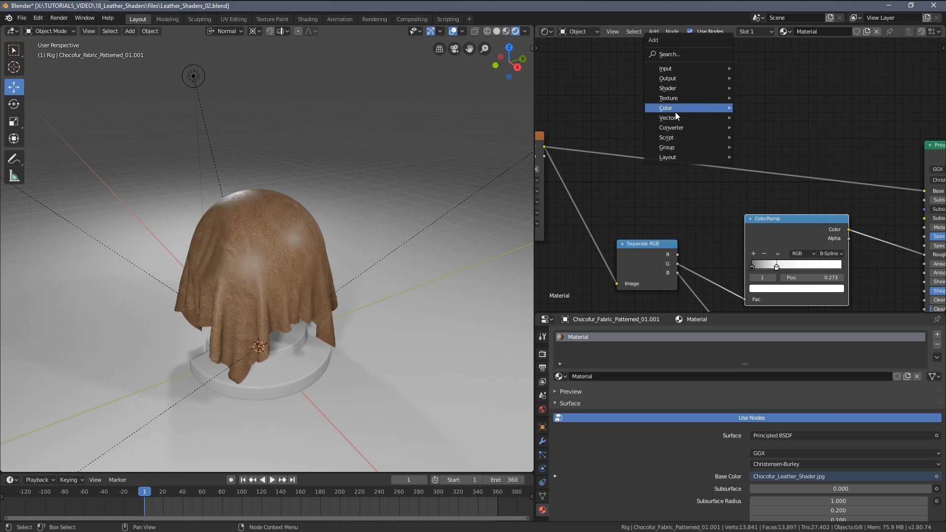
{"action": "left_click", "coordinate": [759, 174]}
{"action": "left_click", "coordinate": [656, 74]}
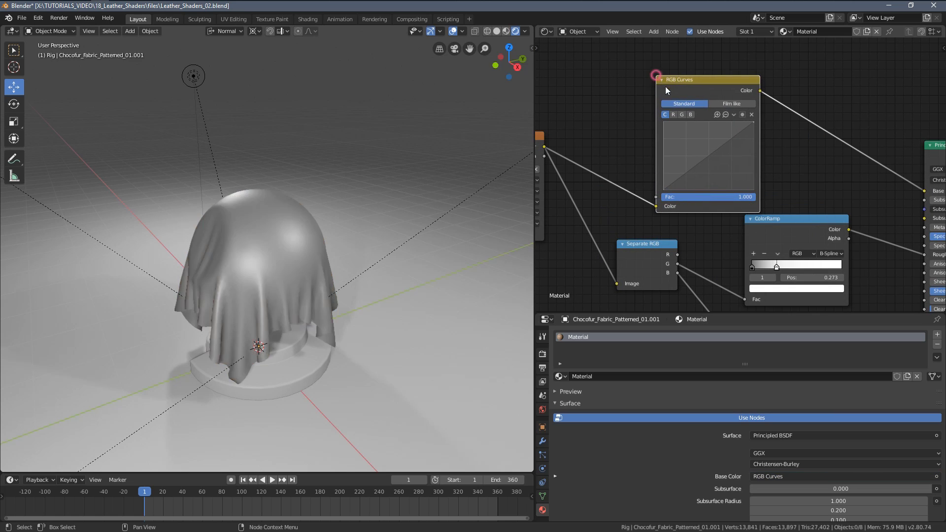
{"action": "scroll", "coordinate": [708, 89], "scroll_direction": "up", "scroll_amount": 2}
{"action": "left_click_drag", "start_coordinate": [668, 95], "coordinate": [791, 68]}
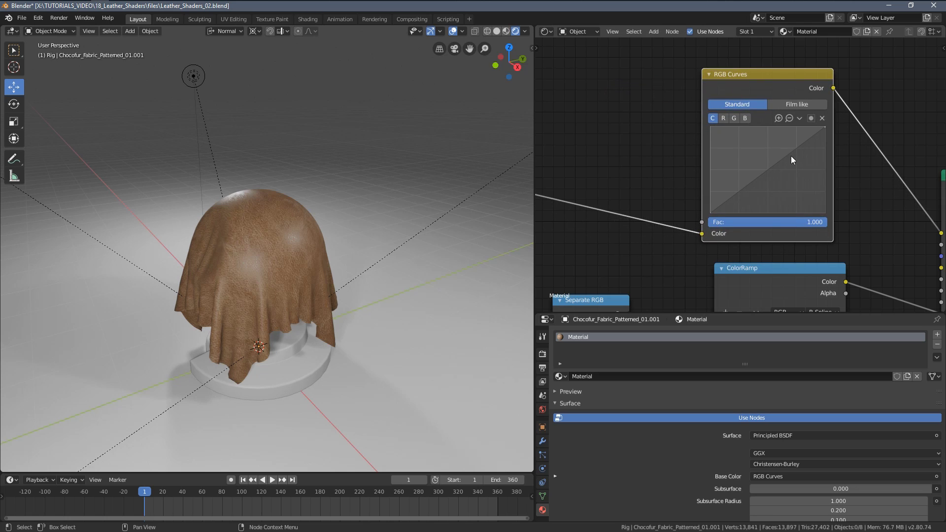
- Darken the leather by adding a curve point in RGB Curves at about X 0.57, Y 0.46
{"action": "scroll", "coordinate": [778, 162], "scroll_direction": "up", "scroll_amount": 2}
{"action": "left_click_drag", "start_coordinate": [772, 169], "coordinate": [787, 173]}
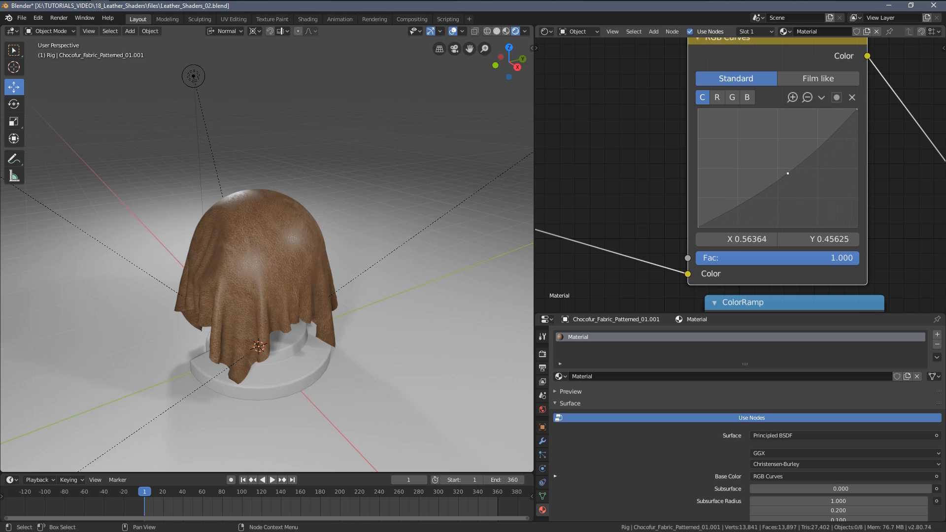
{"action": "scroll", "coordinate": [758, 155], "scroll_direction": "down", "scroll_amount": 2}
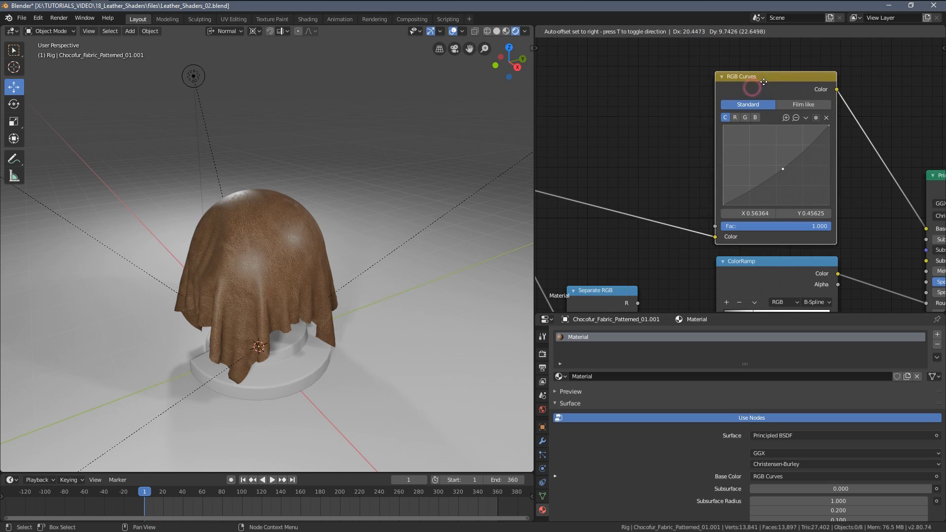
{"action": "scroll", "coordinate": [634, 170], "scroll_direction": "down", "scroll_amount": 1}
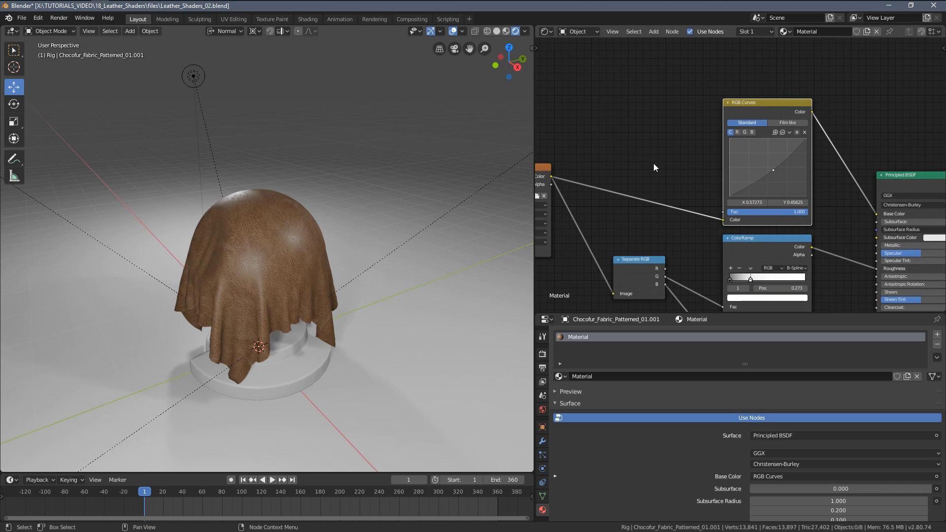
- Insert a Hue Saturation Value node on the link between the leather image texture and RGB Curves
{"action": "key", "text": "shift+a"}
{"action": "mouse_move", "coordinate": [625, 134]}
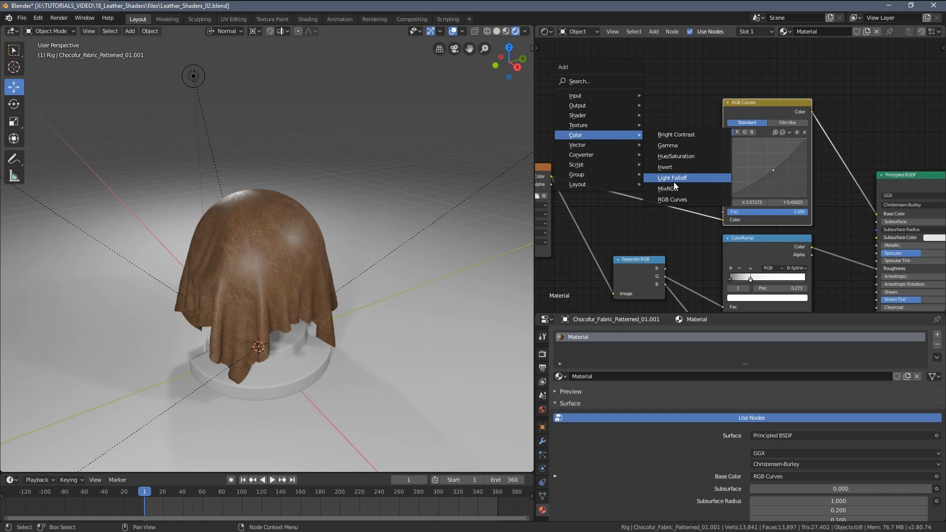
{"action": "left_click", "coordinate": [676, 156]}
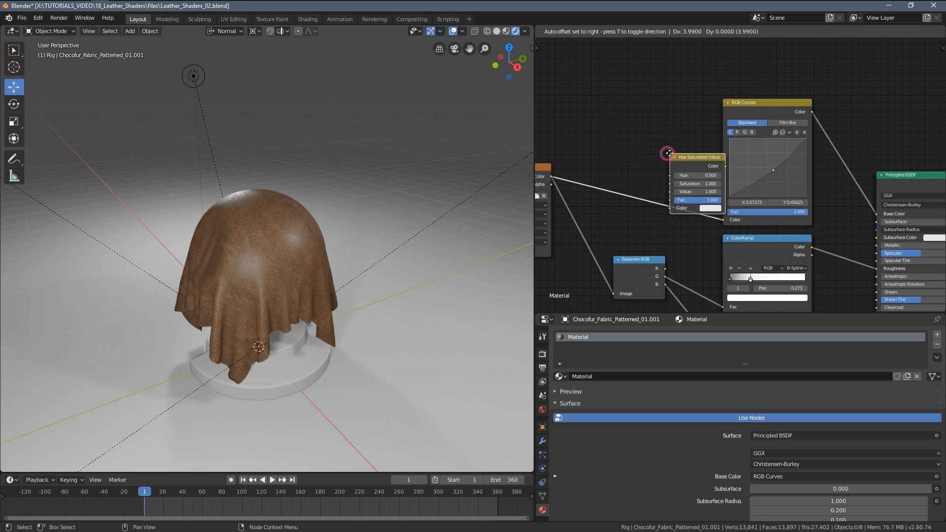
{"action": "left_click", "coordinate": [615, 101]}
{"action": "scroll", "coordinate": [615, 112], "scroll_direction": "up", "scroll_amount": 2}
{"action": "left_click_drag", "start_coordinate": [605, 72], "coordinate": [610, 142]}
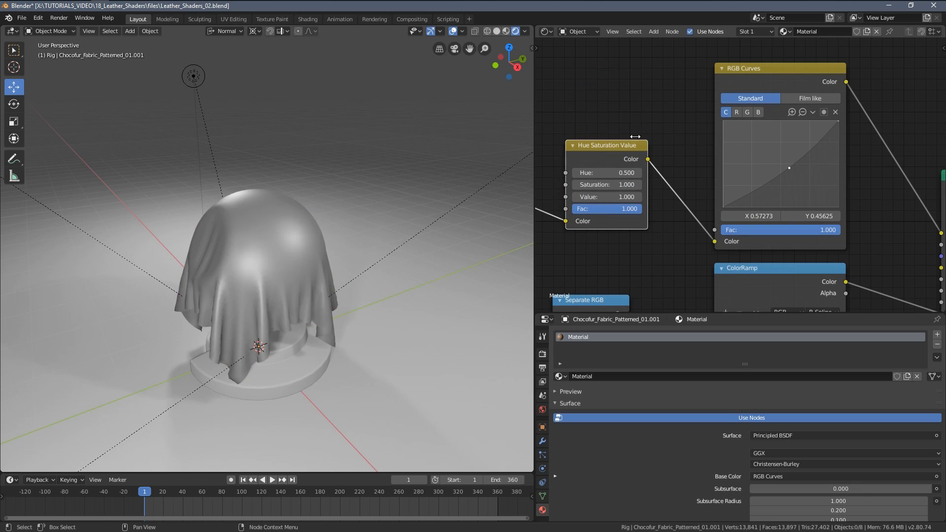
- Set the Hue Saturation Value node's Hue to 0.49 and inspect the leather color up close from another side of the cloth
{"action": "middle_click_drag", "start_coordinate": [634, 143], "coordinate": [736, 129]}
{"action": "scroll", "coordinate": [689, 163], "scroll_direction": "up", "scroll_amount": 3}
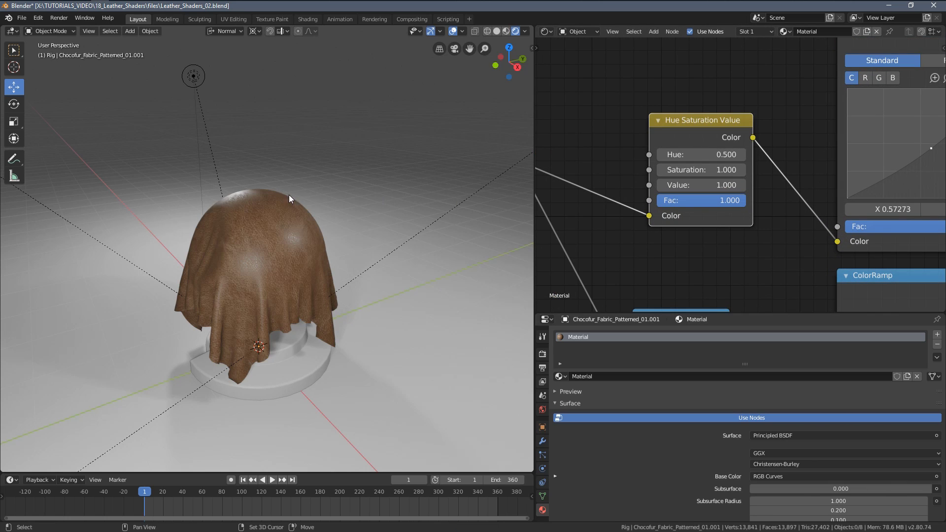
{"action": "scroll", "coordinate": [617, 177], "scroll_direction": "up", "scroll_amount": 1}
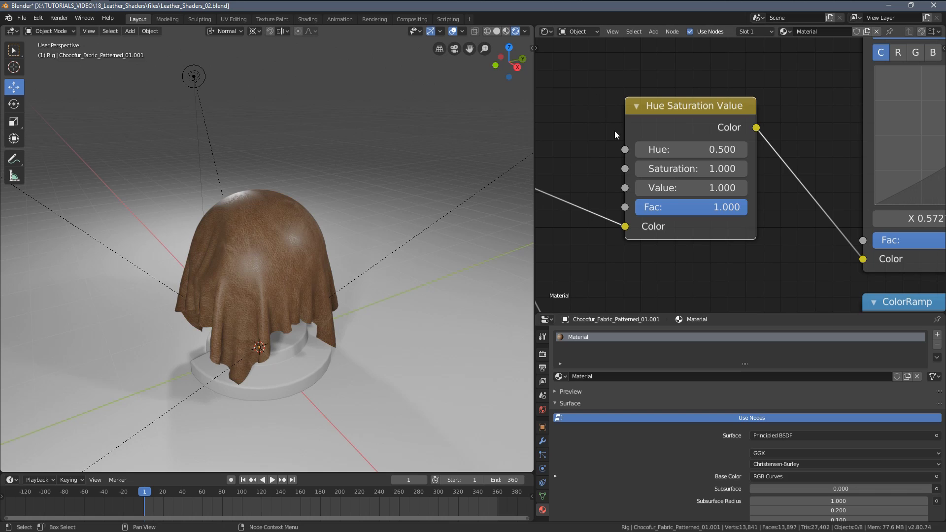
{"action": "left_click", "coordinate": [687, 148]}
{"action": "type", "text": ".49"}
{"action": "key", "text": "Return"}
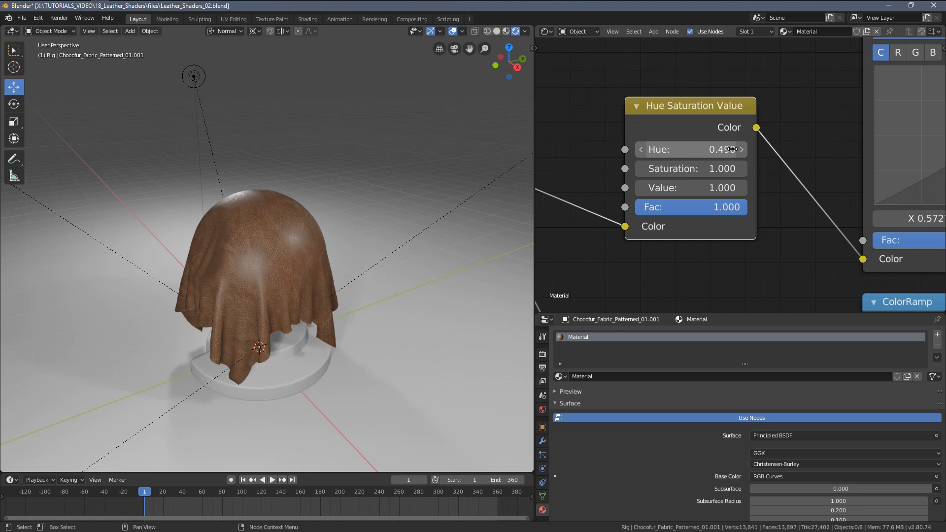
{"action": "scroll", "coordinate": [269, 260], "scroll_direction": "up", "scroll_amount": 2}
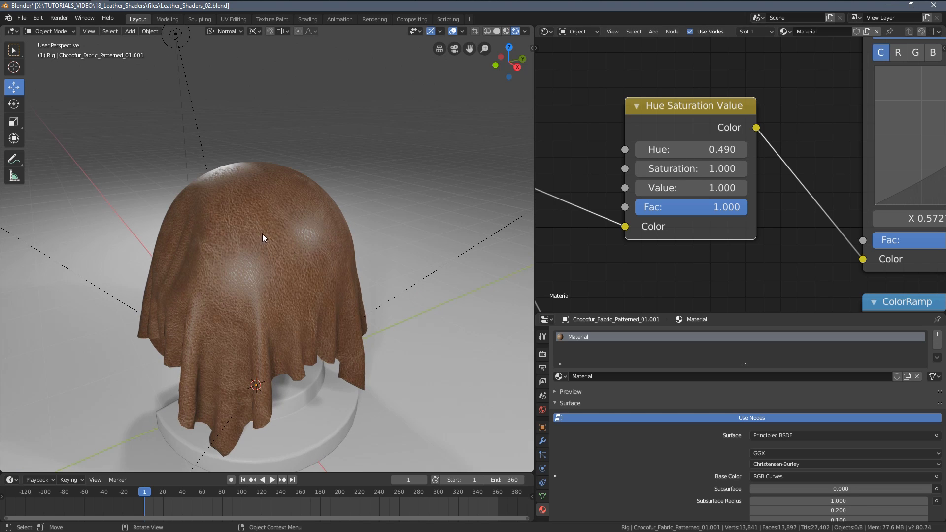
{"action": "scroll", "coordinate": [269, 229], "scroll_direction": "up", "scroll_amount": 2}
{"action": "scroll", "coordinate": [257, 212], "scroll_direction": "down", "scroll_amount": 4}
{"action": "middle_click_drag", "start_coordinate": [257, 212], "coordinate": [374, 205]}
{"action": "scroll", "coordinate": [351, 207], "scroll_direction": "up", "scroll_amount": 4}
- Set the Hue Saturation Value node's Saturation to 0.9 and check the leather on the whole cloth
{"action": "double_click", "coordinate": [715, 168]}
{"action": "type", "text": "."}
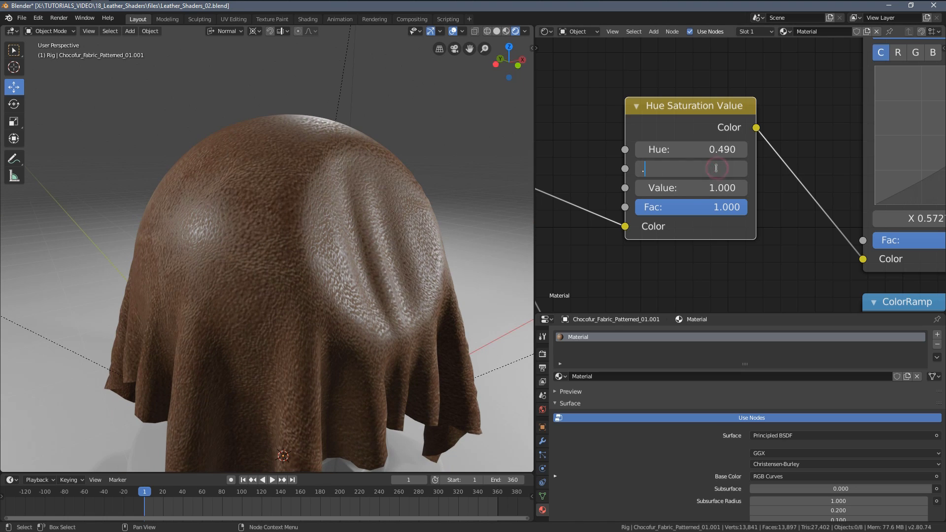
{"action": "type", "text": "9"}
{"action": "key", "text": "Return"}
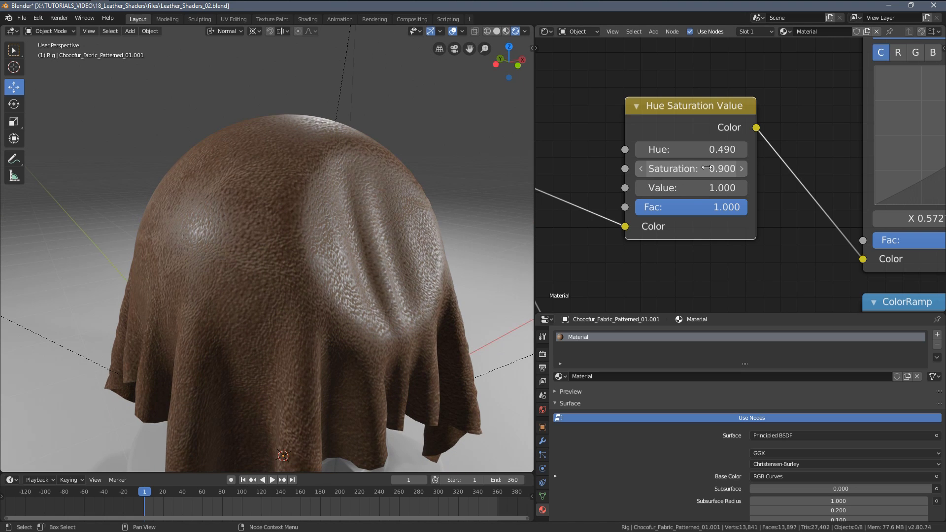
{"action": "middle_click_drag", "start_coordinate": [377, 195], "coordinate": [294, 185]}
{"action": "scroll", "coordinate": [294, 184], "scroll_direction": "down", "scroll_amount": 2}
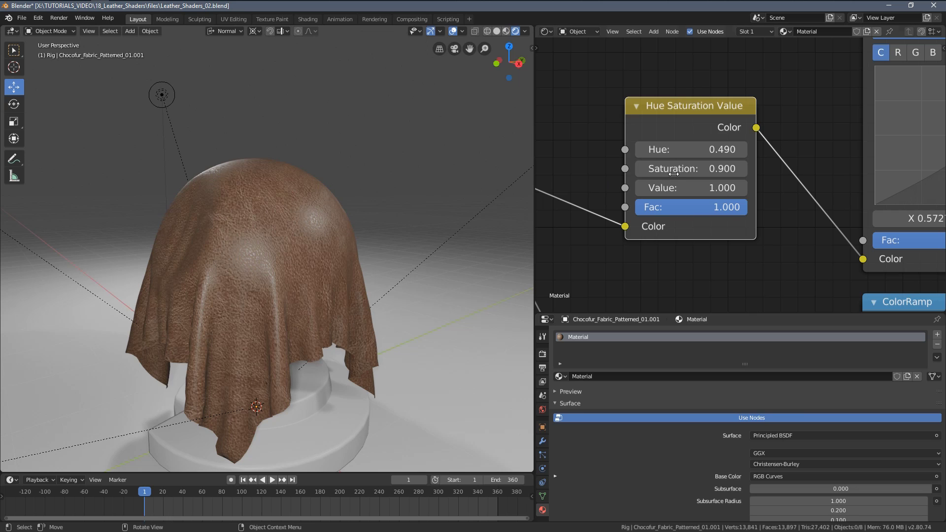
- Lower the middle point of the RGB Curves node to about X 0.58, Y 0.44
{"action": "scroll", "coordinate": [733, 172], "scroll_direction": "down", "scroll_amount": 5}
{"action": "middle_click_drag", "start_coordinate": [829, 167], "coordinate": [718, 183]}
{"action": "left_click_drag", "start_coordinate": [793, 168], "coordinate": [792, 169]}
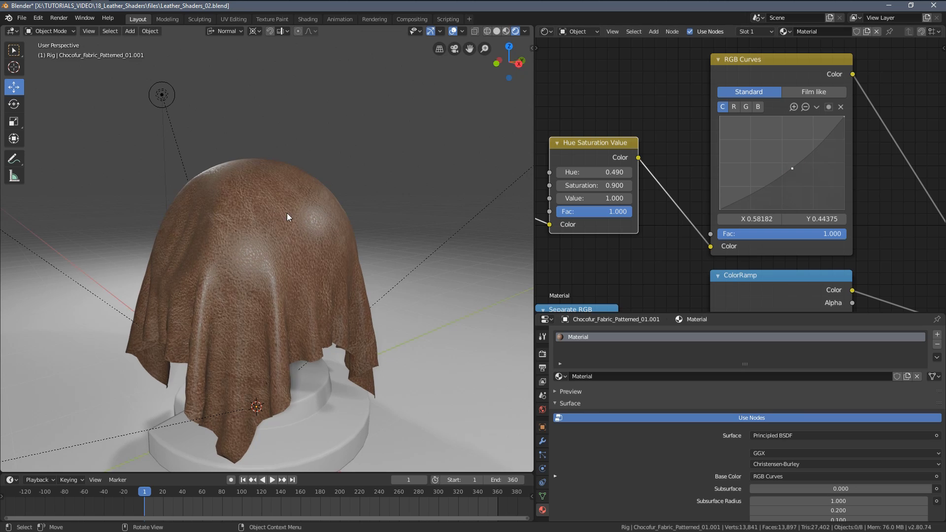
- Raise the RGB Curves middle point to about X 0.53, Y 0.49 and play the animation through the camera
{"action": "key", "text": "KP_0"}
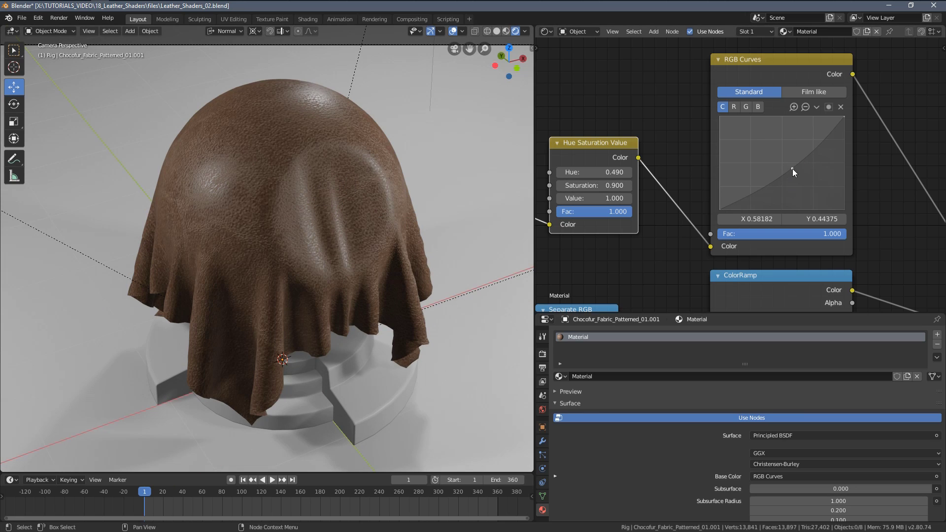
{"action": "left_click_drag", "start_coordinate": [784, 161], "coordinate": [785, 161]}
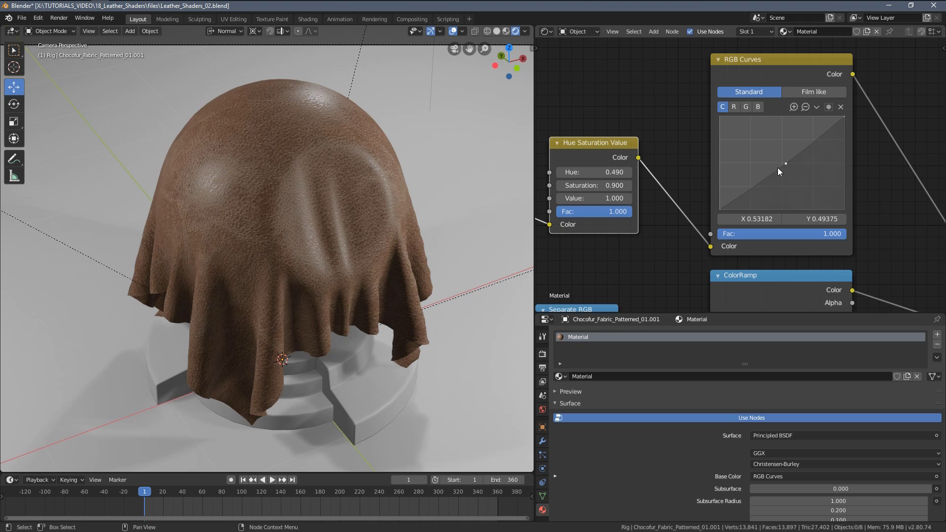
{"action": "key", "text": "space"}
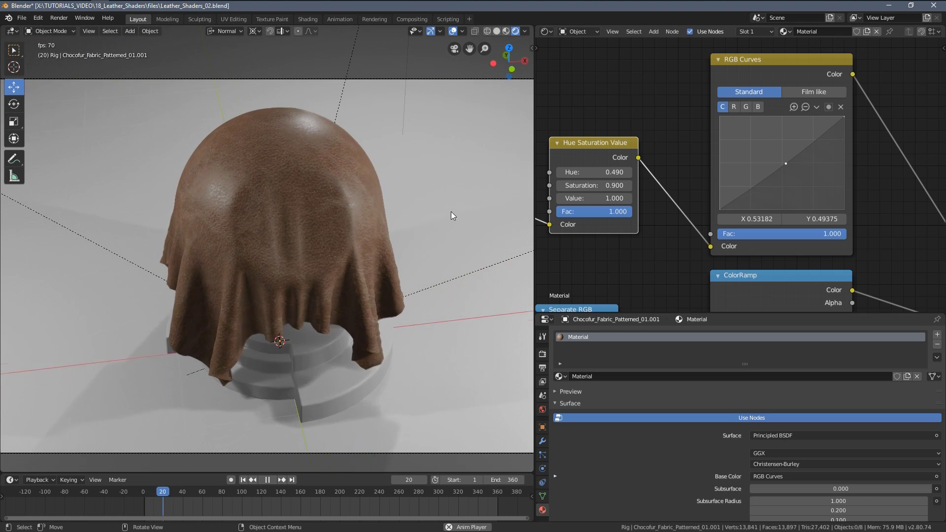